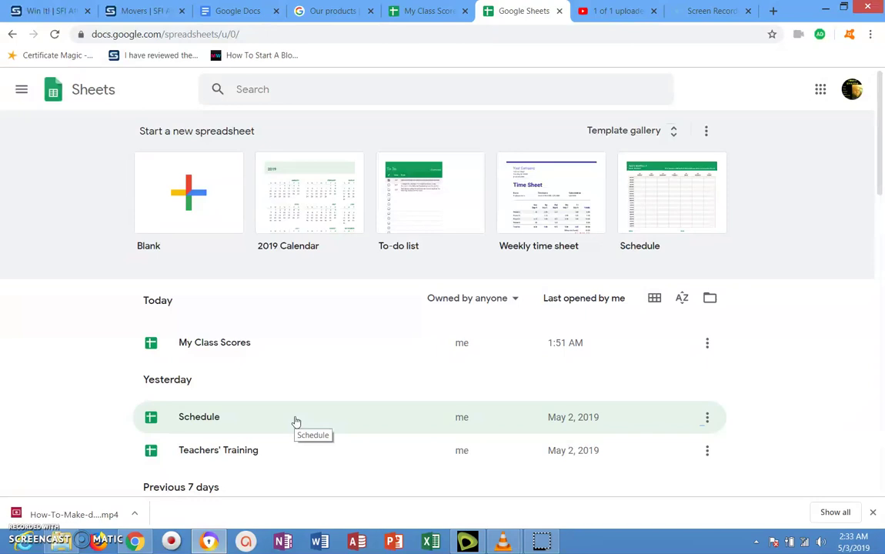
{"action": "left_click", "coordinate": [435, 208]}
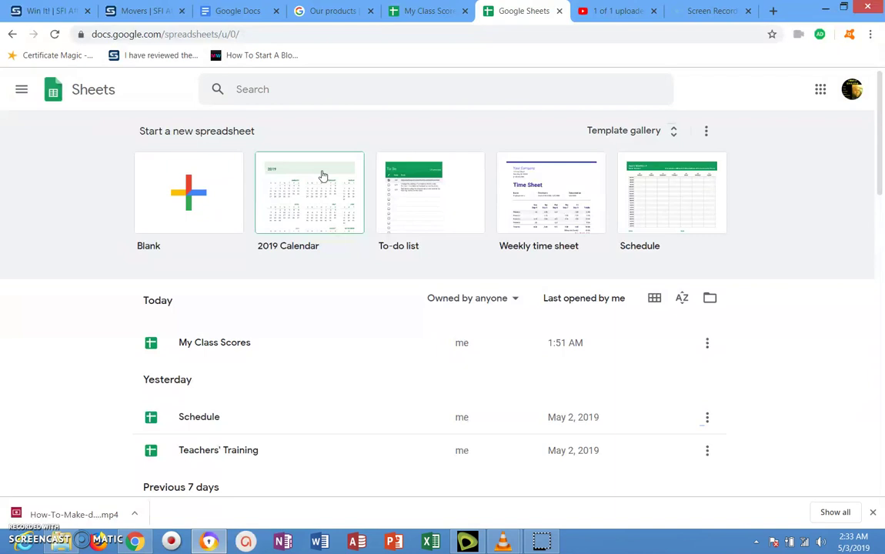
{"action": "left_click", "coordinate": [193, 188]}
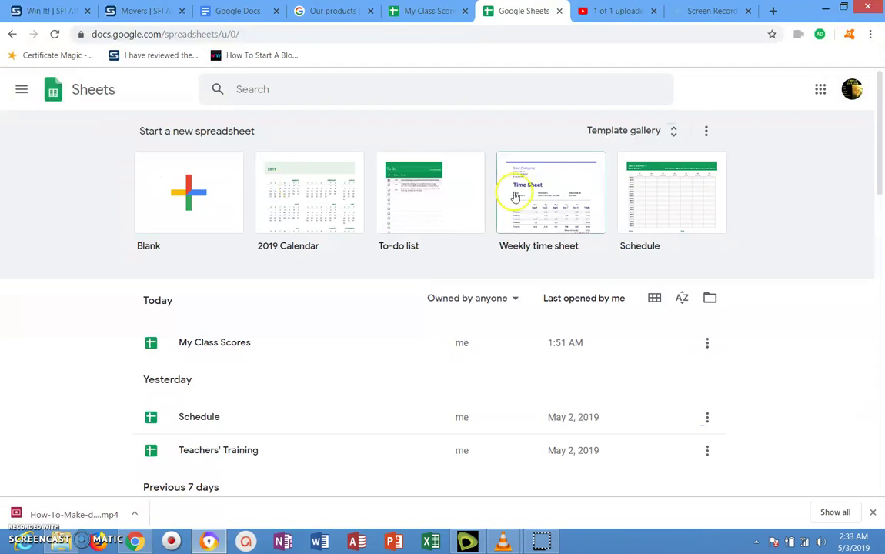
Open the template gallery and create a new spreadsheet from the Schedule template in the Personal section.
{"action": "left_click", "coordinate": [673, 137]}
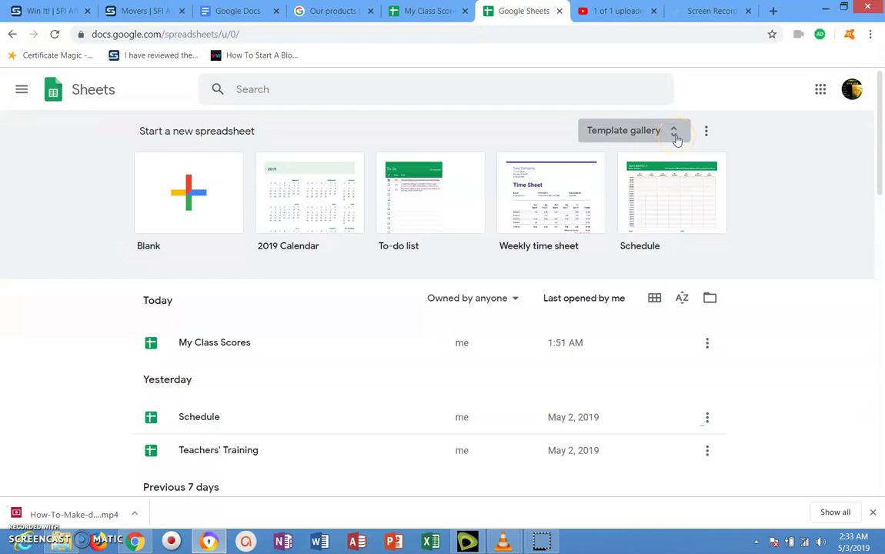
{"action": "left_click", "coordinate": [674, 136]}
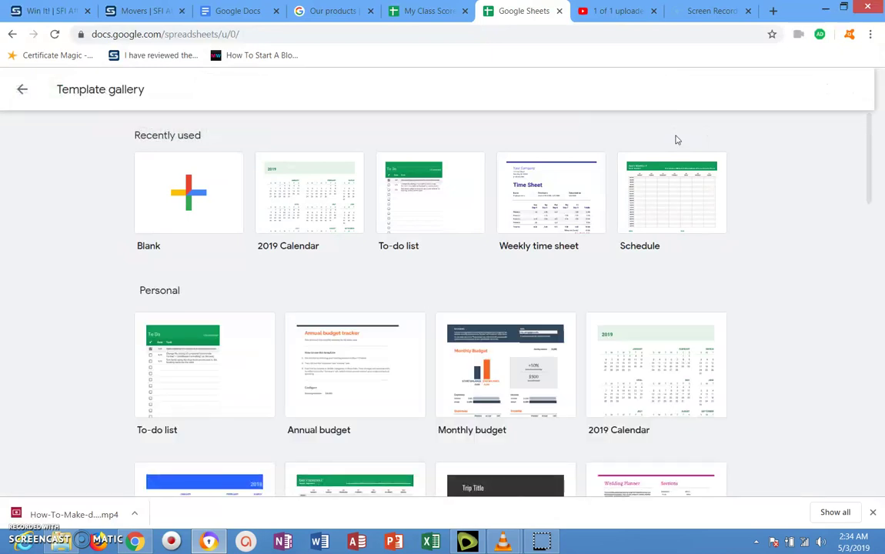
{"action": "left_click", "coordinate": [869, 154]}
{"action": "left_click_drag", "start_coordinate": [872, 155], "coordinate": [868, 181]}
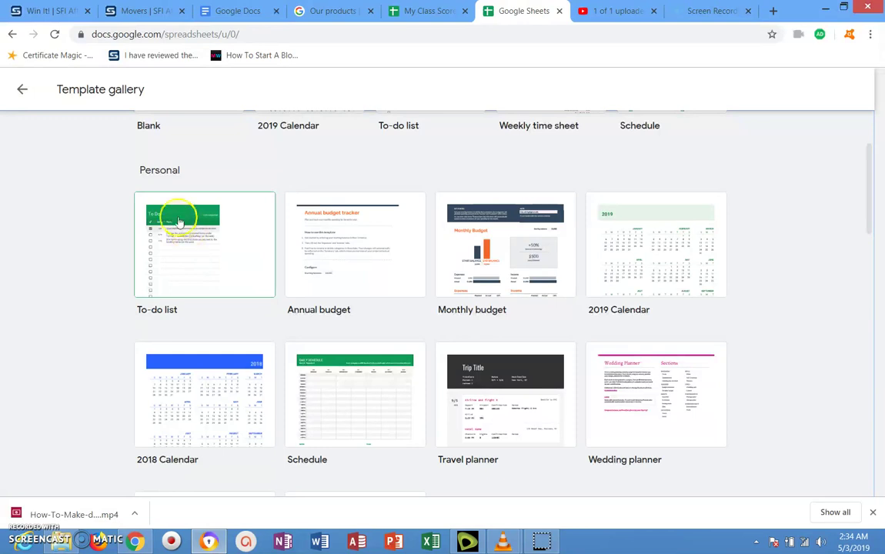
{"action": "left_click", "coordinate": [179, 254]}
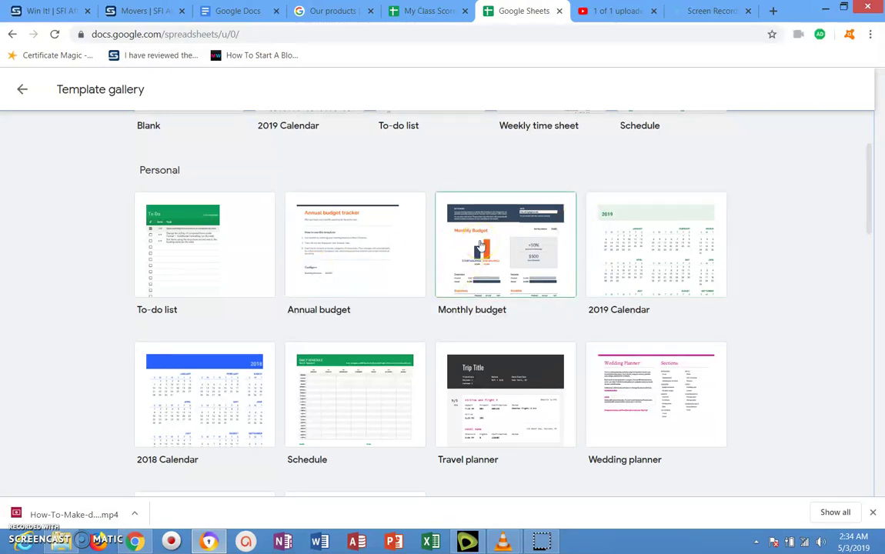
{"action": "left_click", "coordinate": [665, 271]}
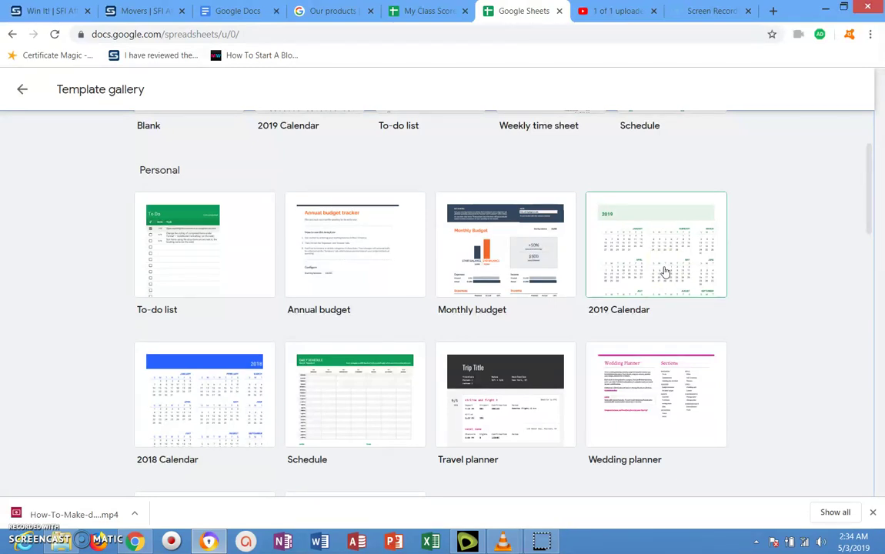
{"action": "left_click", "coordinate": [652, 264]}
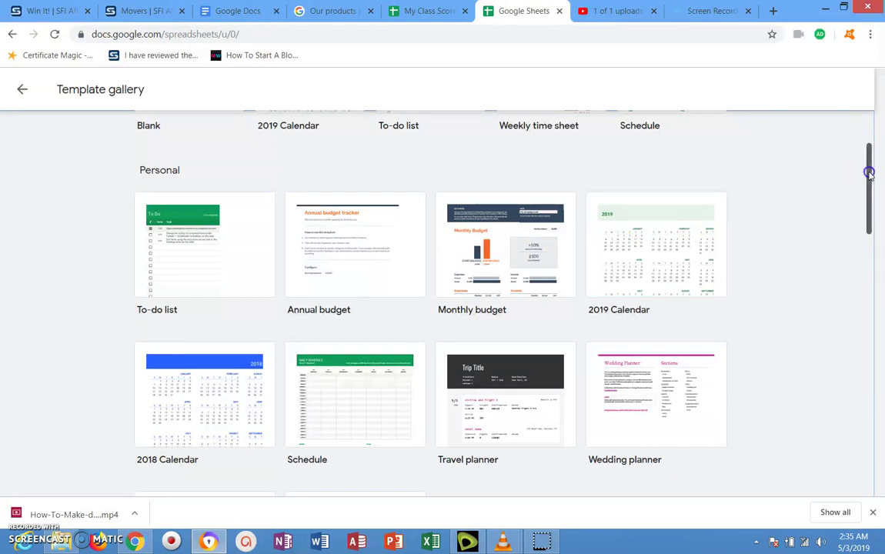
{"action": "left_click_drag", "start_coordinate": [868, 173], "coordinate": [868, 221]}
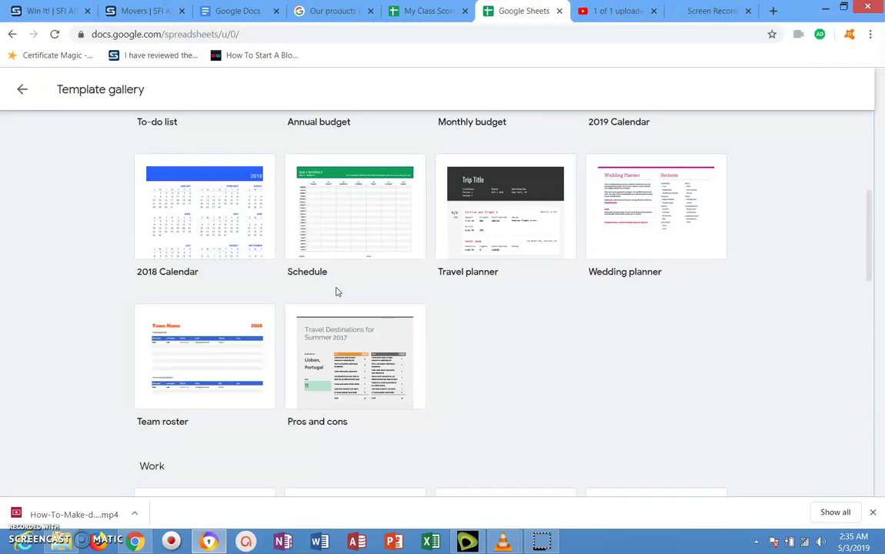
{"action": "left_click", "coordinate": [351, 220]}
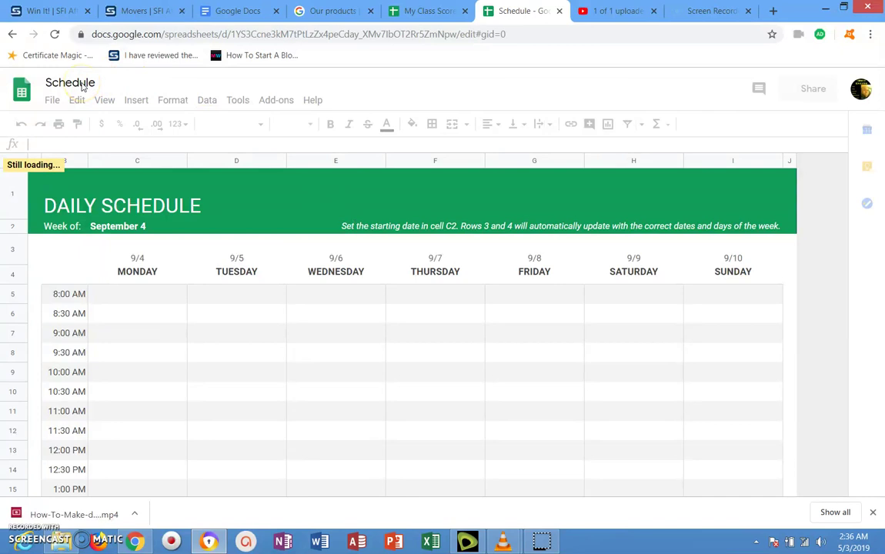
Rename the spreadsheet file as Class Time Table.
{"action": "left_click", "coordinate": [78, 86]}
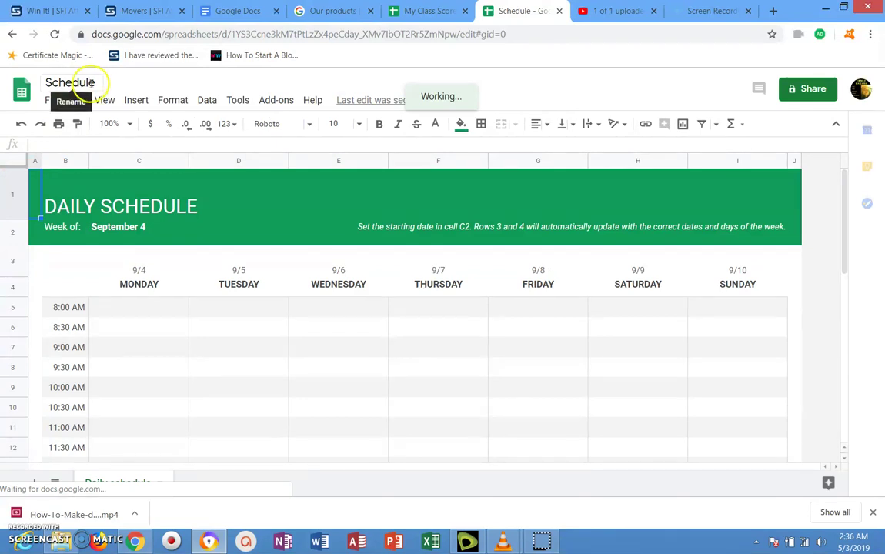
{"action": "left_click", "coordinate": [91, 82]}
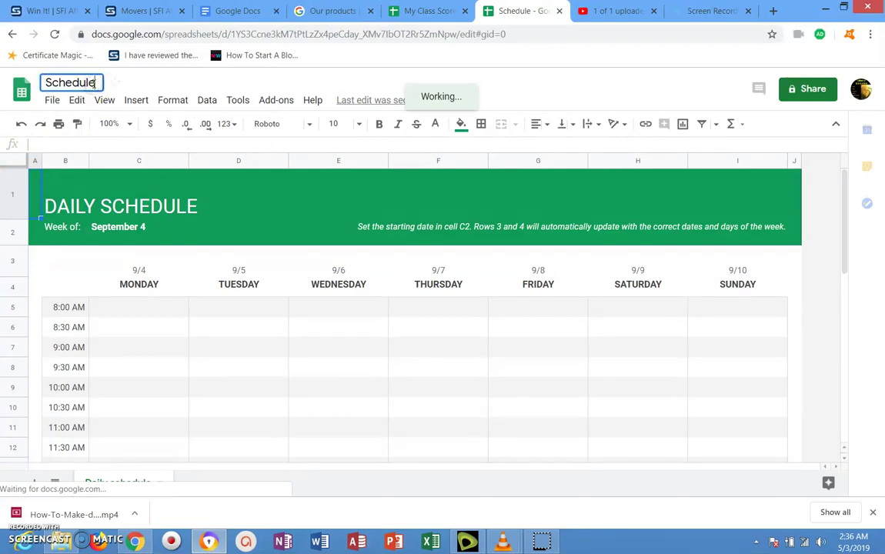
{"action": "key", "text": "BackSpace"}
{"action": "key", "text": "BackSpace"}
{"action": "key", "text": "BackSpace"}
{"action": "key", "text": "BackSpace"}
{"action": "key", "text": "BackSpace"}
{"action": "key", "text": "BackSpace"}
{"action": "key", "text": "BackSpace"}
{"action": "key", "text": "BackSpace"}
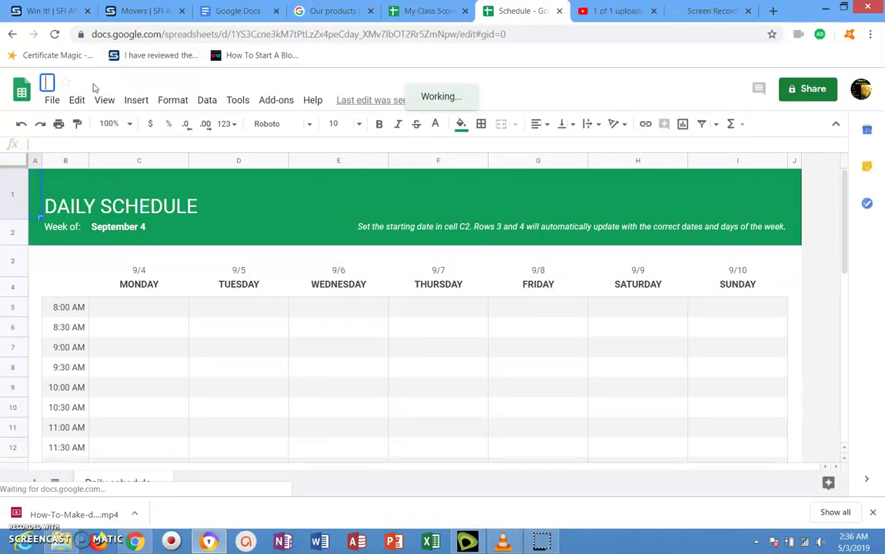
{"action": "type", "text": "Class T"}
{"action": "type", "text": "ime"}
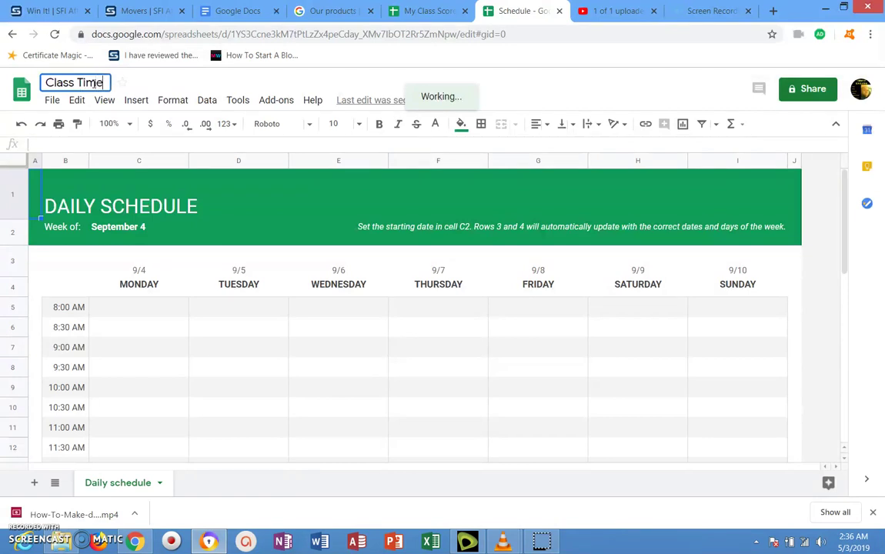
{"action": "type", "text": " Table"}
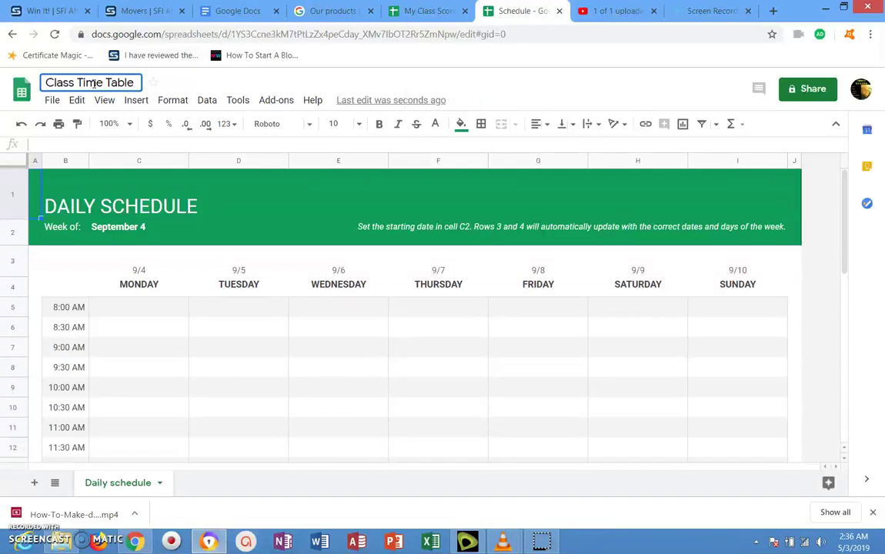
Replace the sheet's DAILY SCHEDULE heading with JSS 1 CLASS TIME TABLE.
{"action": "left_click", "coordinate": [154, 212]}
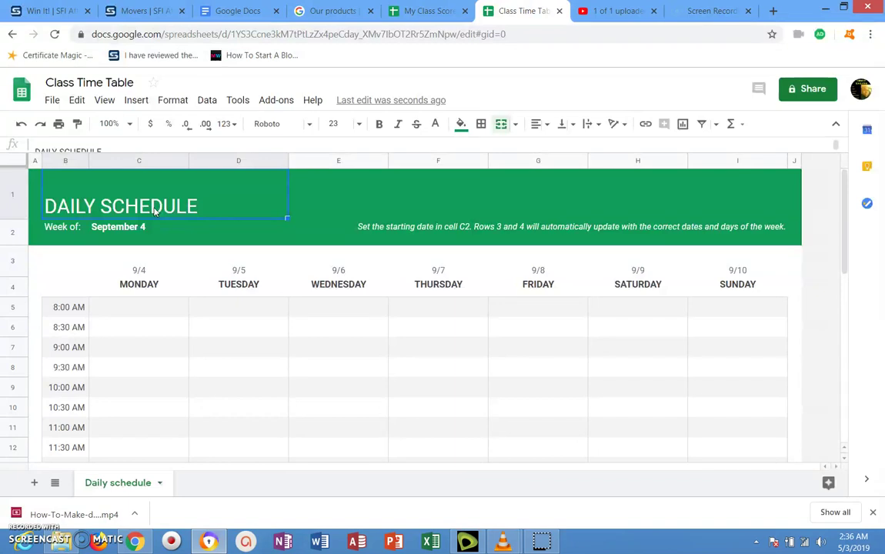
{"action": "type", "text": "JSS"}
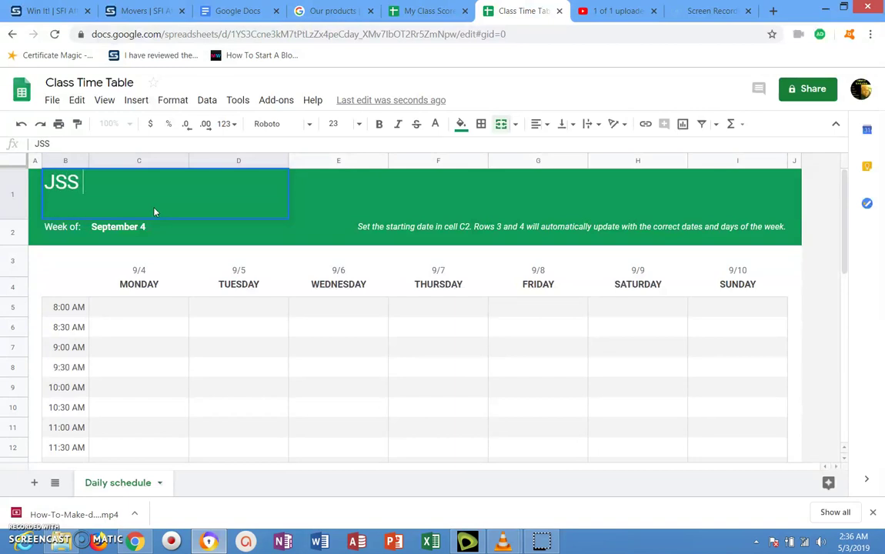
{"action": "type", "text": " 1 CLASS TIME "}
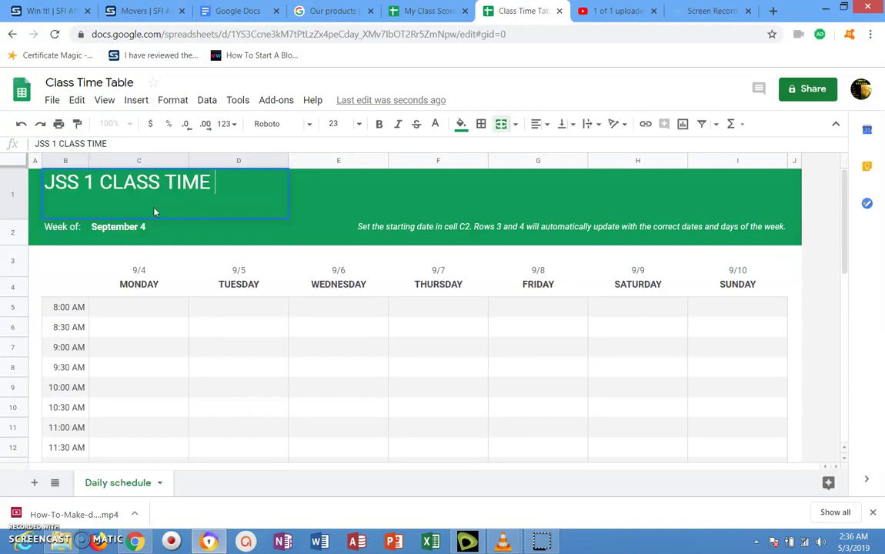
{"action": "type", "text": "TABLE"}
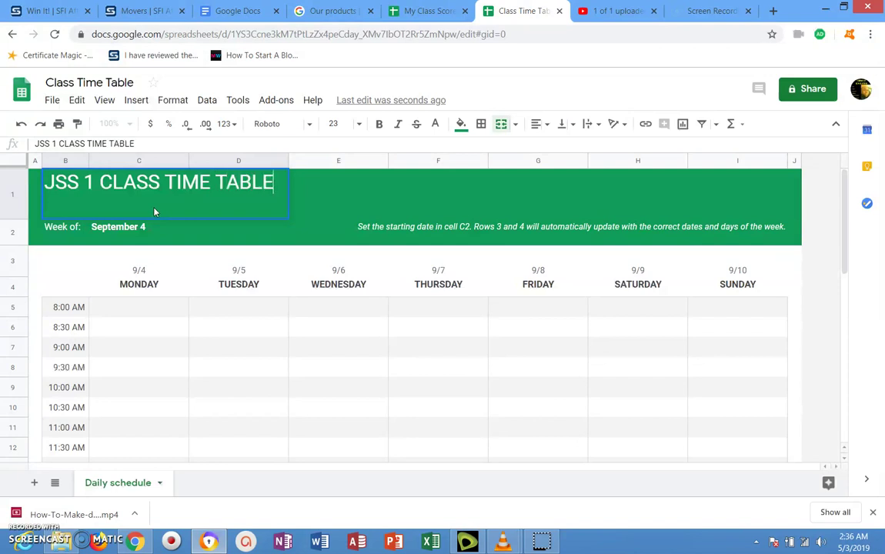
{"action": "left_click", "coordinate": [322, 203]}
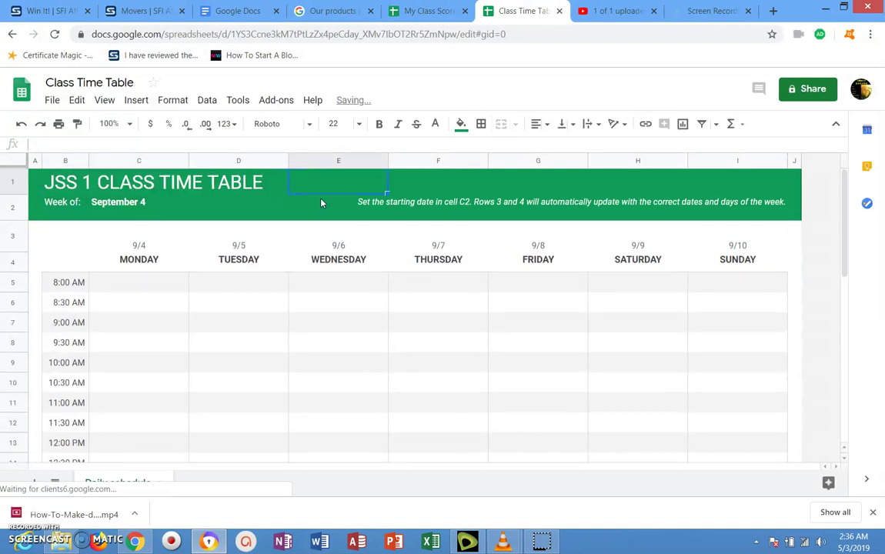
{"action": "left_click", "coordinate": [362, 203]}
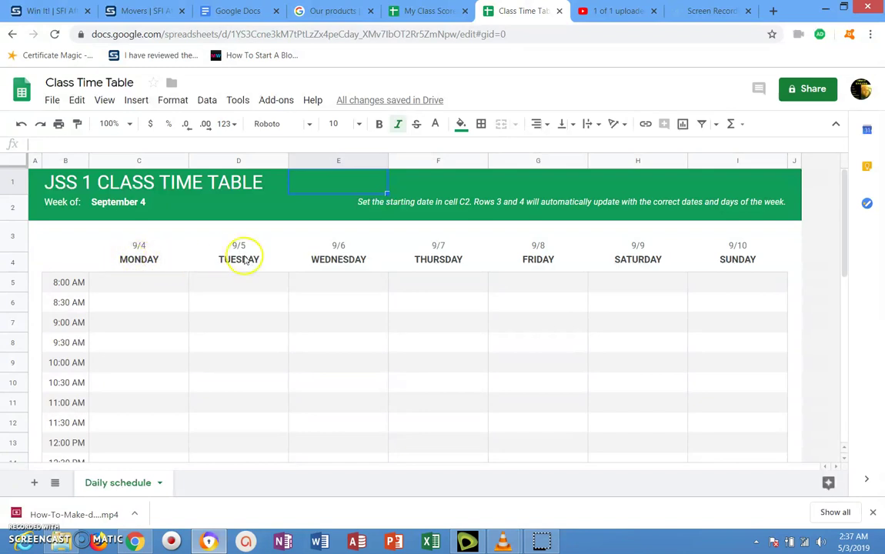
Delete the Saturday and Sunday columns from the timetable.
{"action": "left_click", "coordinate": [617, 286]}
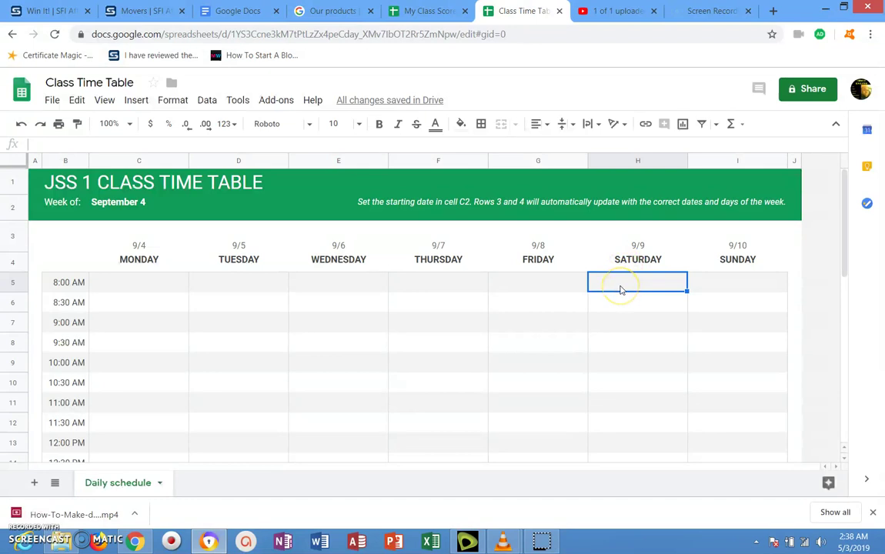
{"action": "left_click", "coordinate": [620, 288]}
{"action": "right_click", "coordinate": [620, 288]}
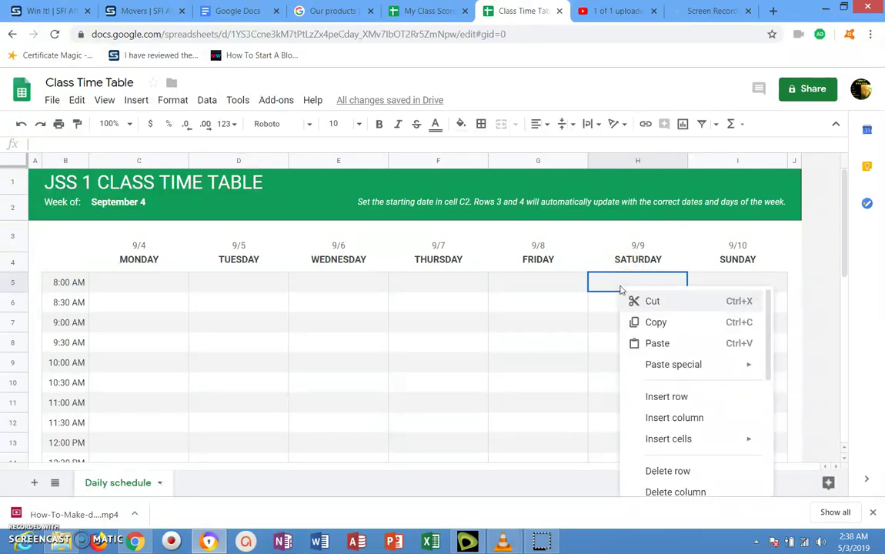
{"action": "left_click", "coordinate": [696, 493]}
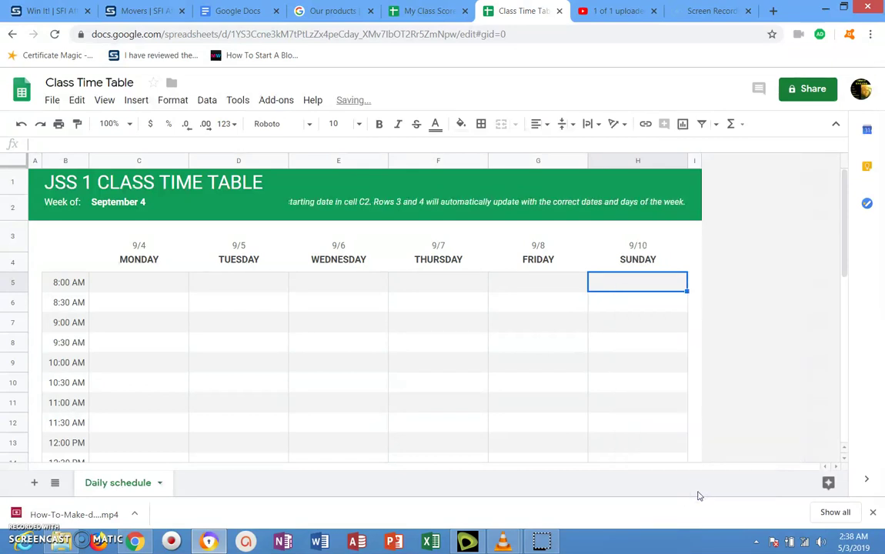
{"action": "left_click", "coordinate": [611, 282]}
{"action": "right_click", "coordinate": [620, 287]}
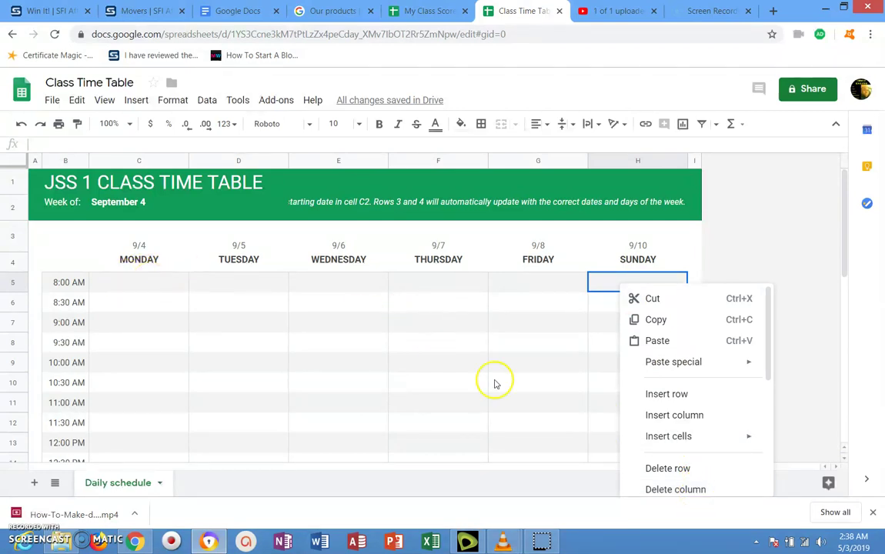
{"action": "left_click", "coordinate": [686, 493]}
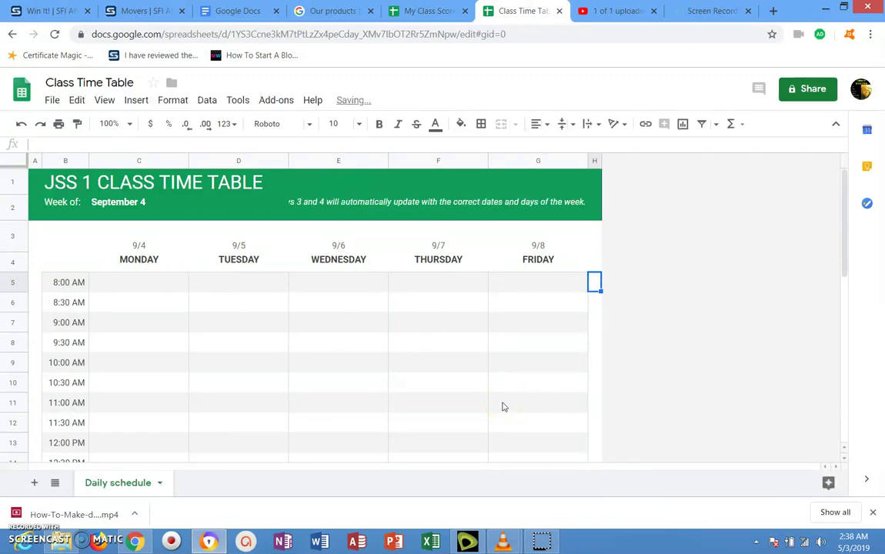
Change the time slots in B6 and B7 to 8:40 AM and 9:20 AM.
{"action": "left_click", "coordinate": [118, 285]}
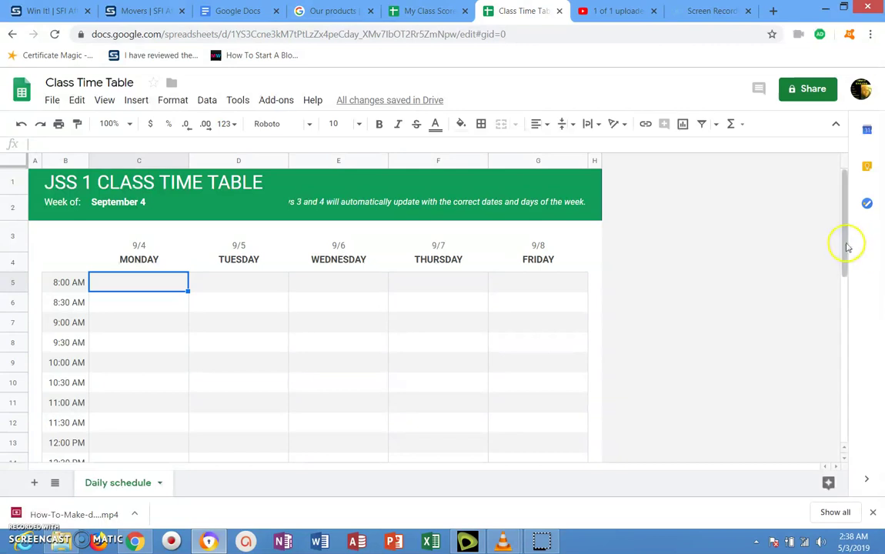
{"action": "left_click_drag", "start_coordinate": [846, 246], "coordinate": [844, 260]}
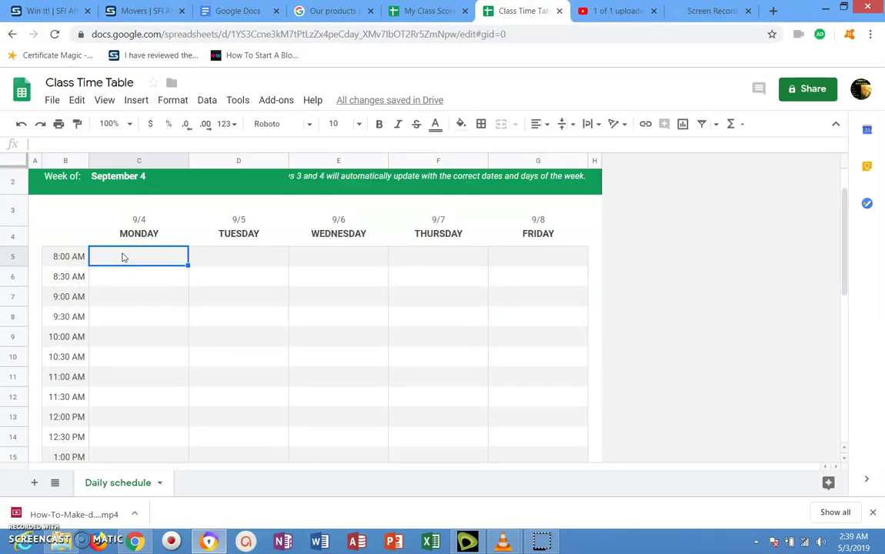
{"action": "left_click", "coordinate": [69, 278]}
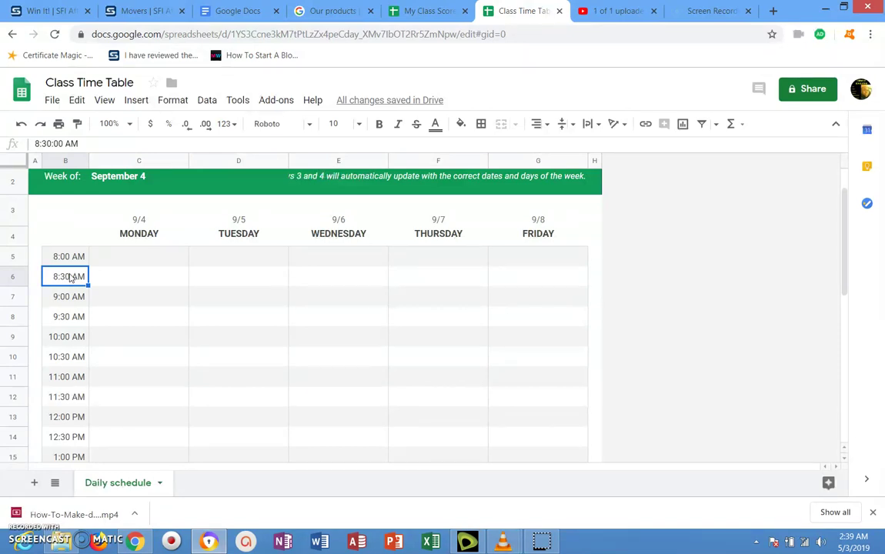
{"action": "double_click", "coordinate": [69, 276]}
{"action": "left_click", "coordinate": [58, 273]}
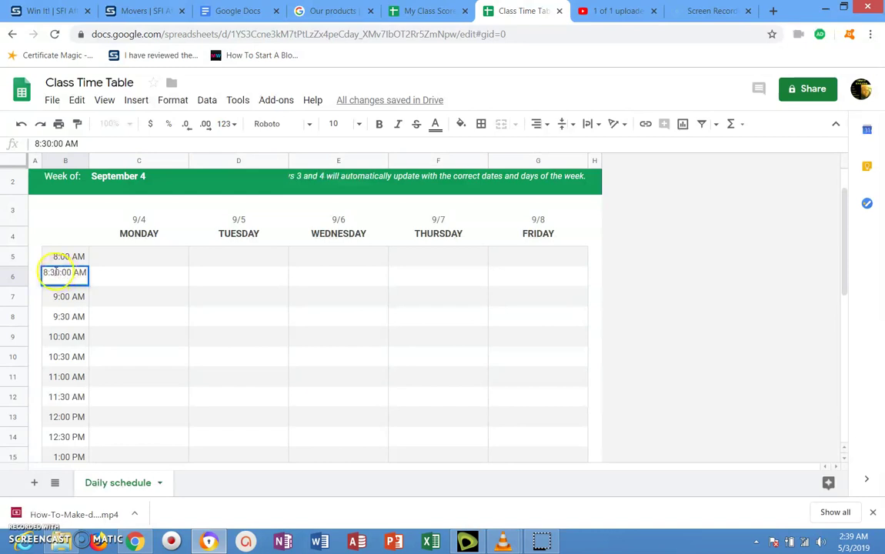
{"action": "key", "text": "BackSpace"}
{"action": "type", "text": "4"}
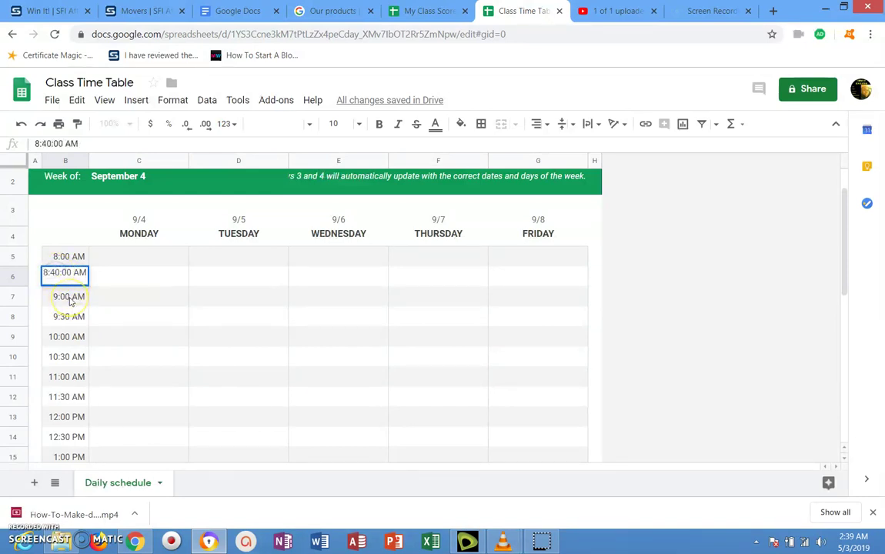
{"action": "double_click", "coordinate": [69, 299]}
{"action": "left_click", "coordinate": [56, 292]}
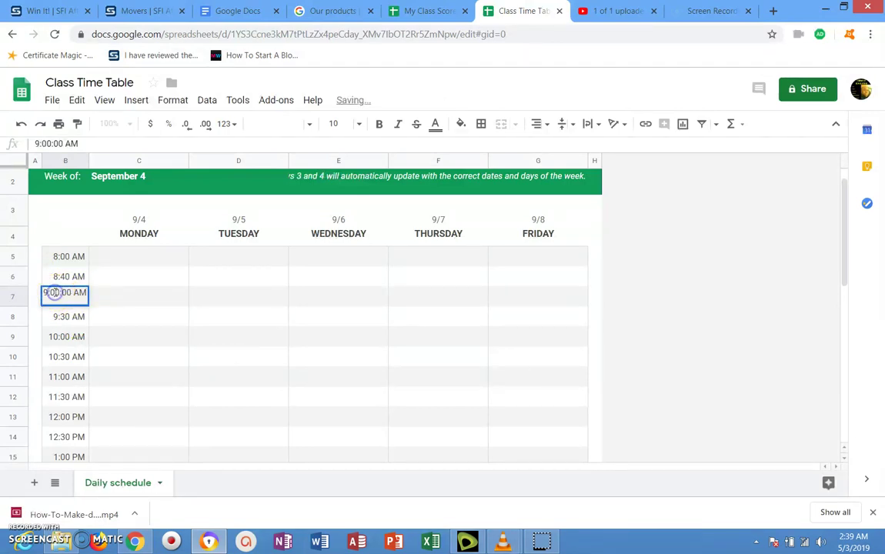
{"action": "key", "text": "BackSpace"}
{"action": "type", "text": "2"}
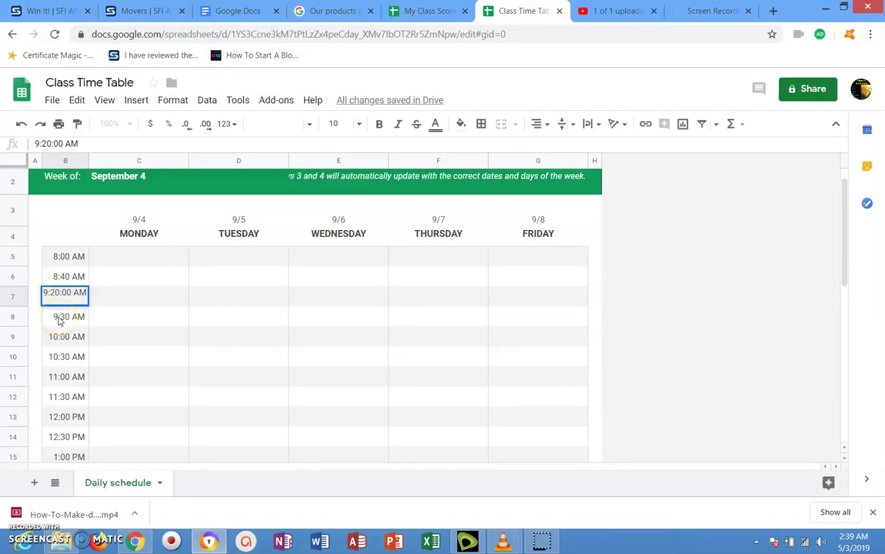
Change the time slots in B8 and B9 to 10:00 AM and 10:40 AM.
{"action": "double_click", "coordinate": [59, 317]}
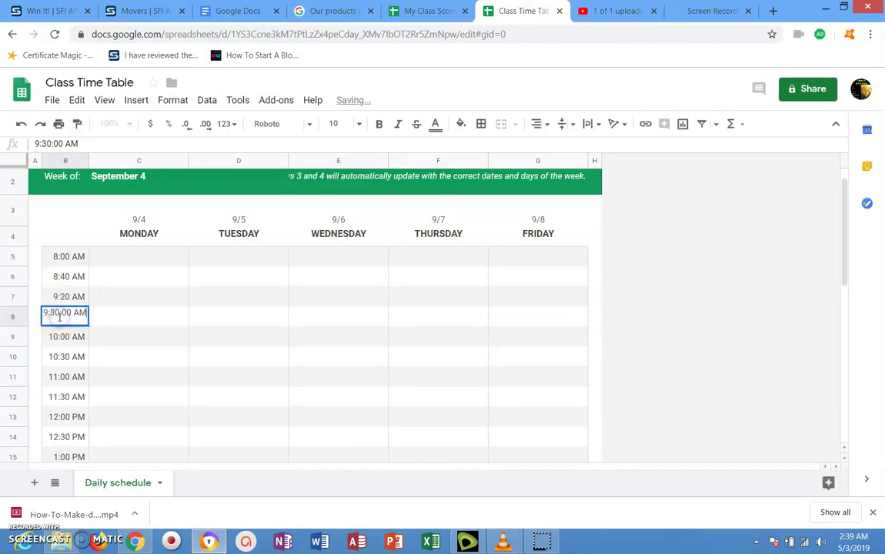
{"action": "key", "text": "BackSpace"}
{"action": "type", "text": "10"}
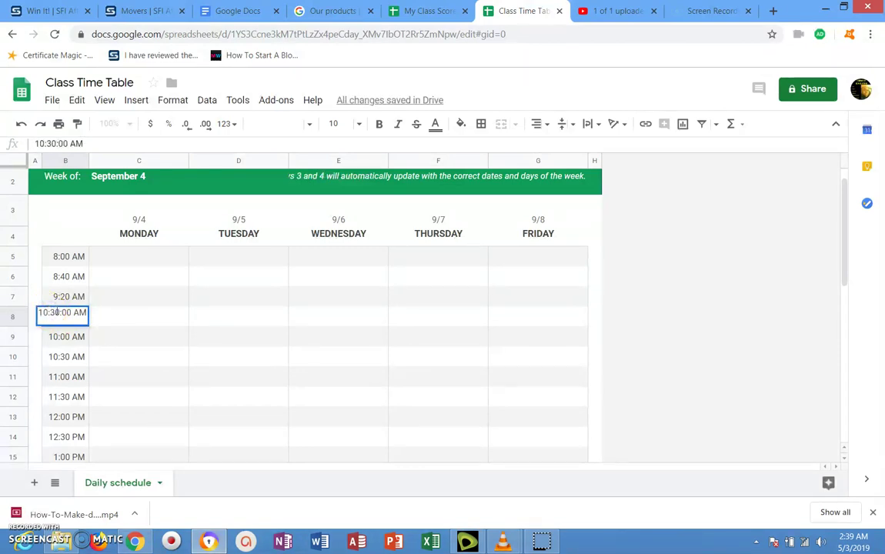
{"action": "key", "text": "BackSpace"}
{"action": "type", "text": "0"}
{"action": "left_click", "coordinate": [56, 341]}
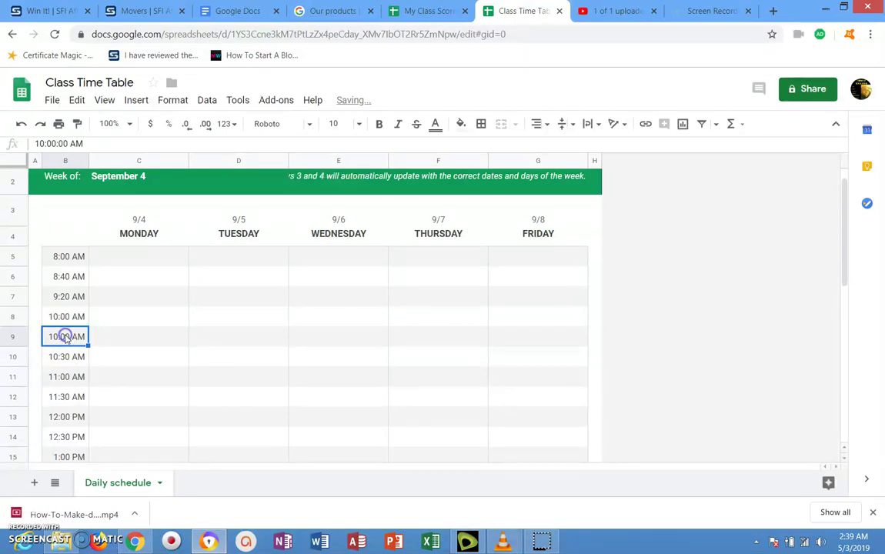
{"action": "double_click", "coordinate": [58, 334]}
{"action": "key", "text": "BackSpace"}
{"action": "type", "text": "4"}
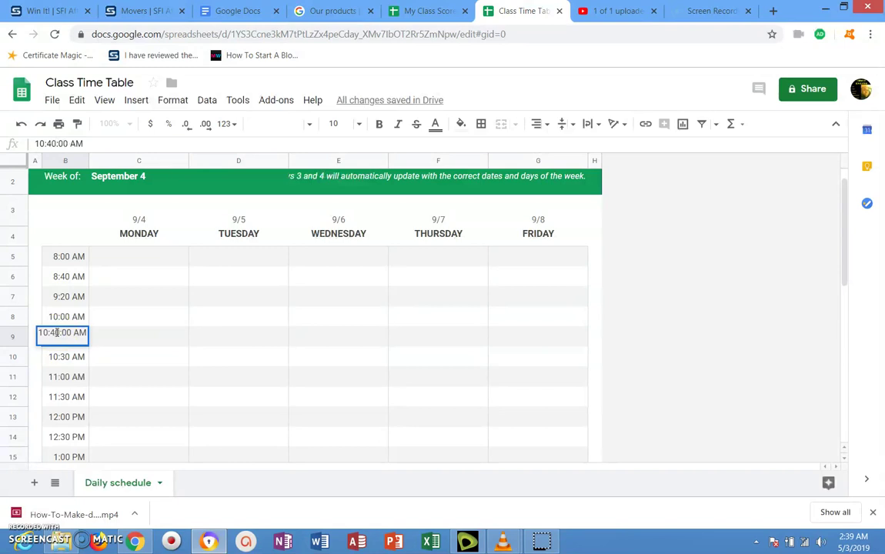
Change the time slots in B10 and B11 to 11:20 AM and 11:50 AM.
{"action": "left_click", "coordinate": [66, 355]}
{"action": "double_click", "coordinate": [48, 353]}
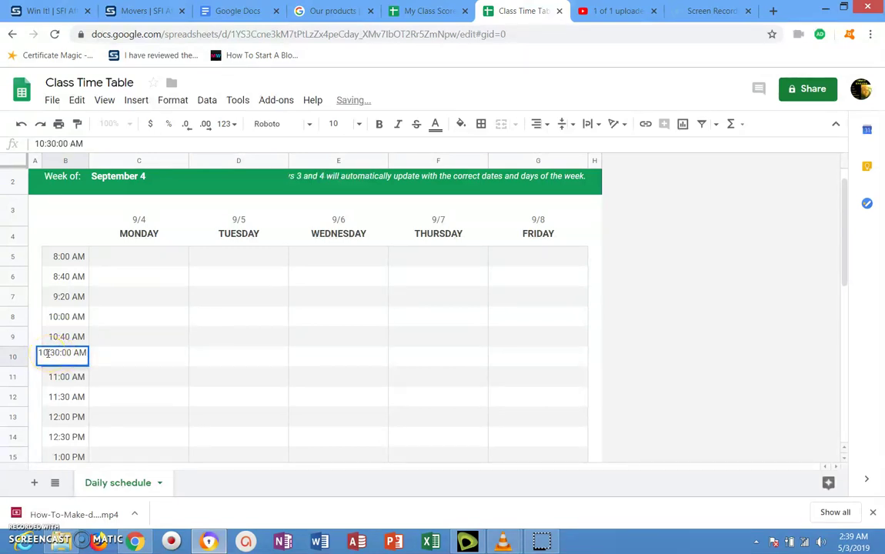
{"action": "key", "text": "BackSpace"}
{"action": "type", "text": "1"}
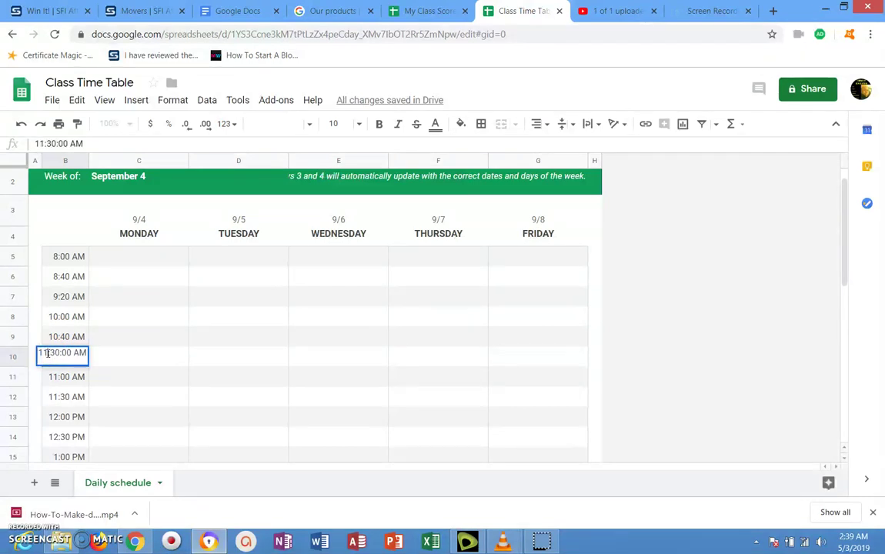
{"action": "key", "text": "Delete"}
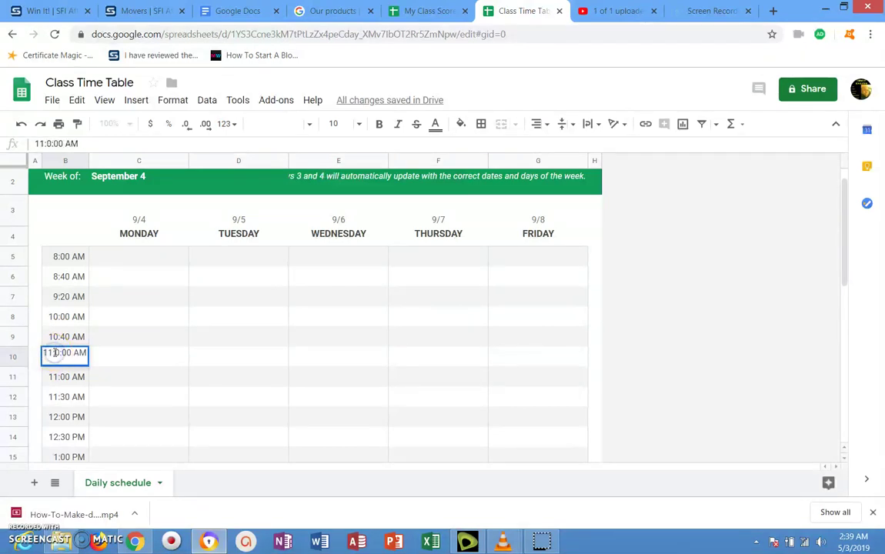
{"action": "type", "text": "2"}
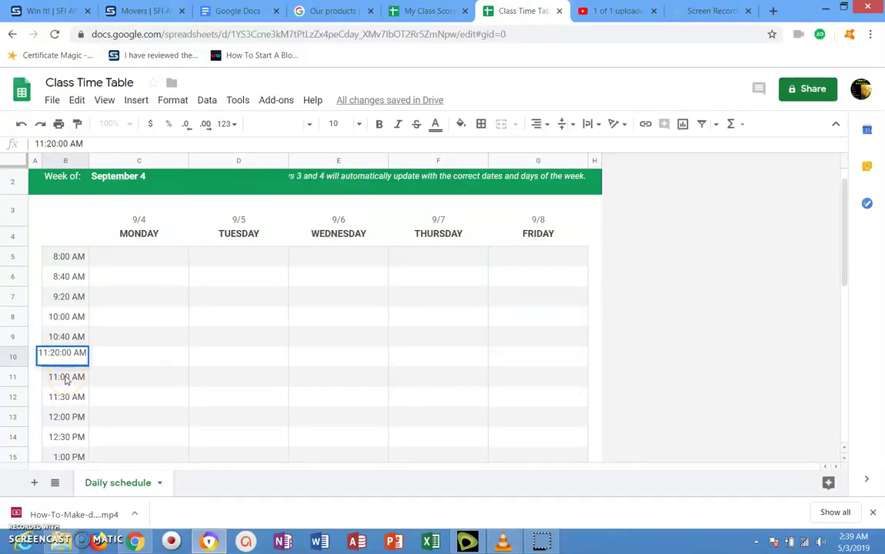
{"action": "double_click", "coordinate": [66, 377]}
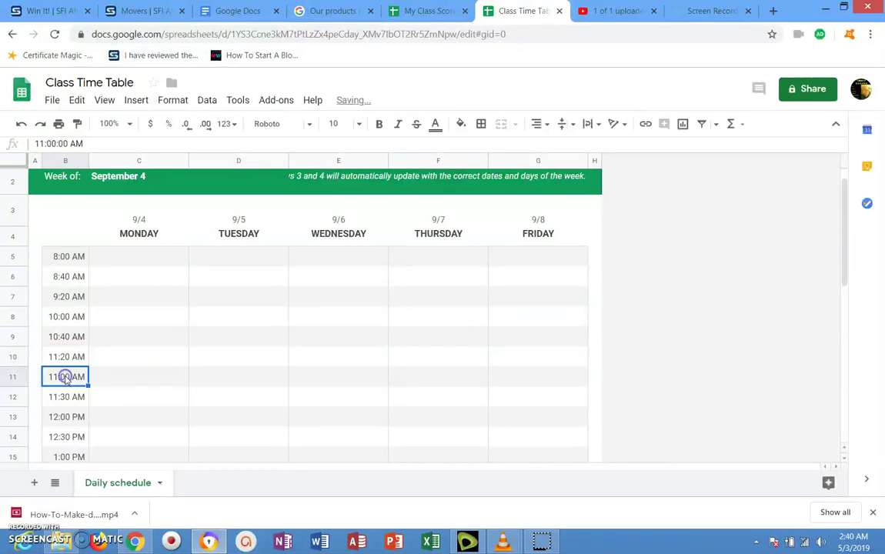
{"action": "left_click", "coordinate": [56, 371]}
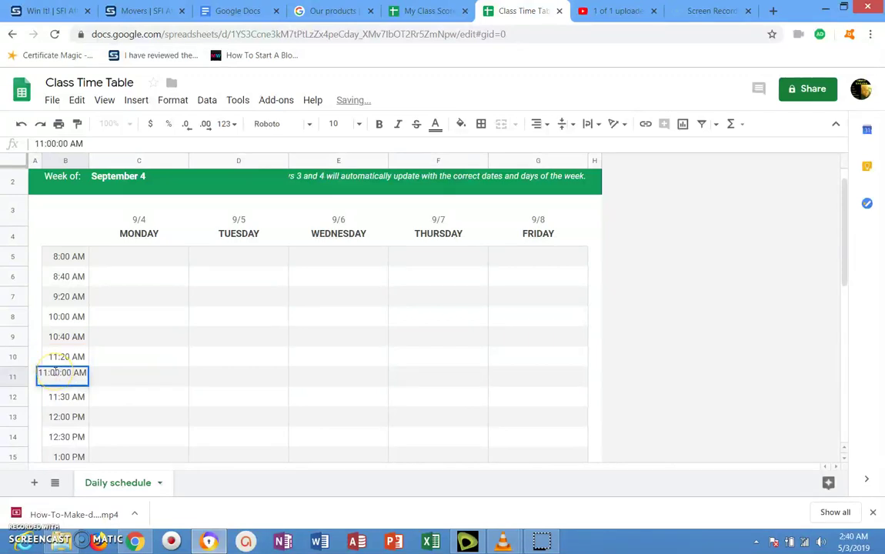
{"action": "key", "text": "BackSpace"}
{"action": "type", "text": "5"}
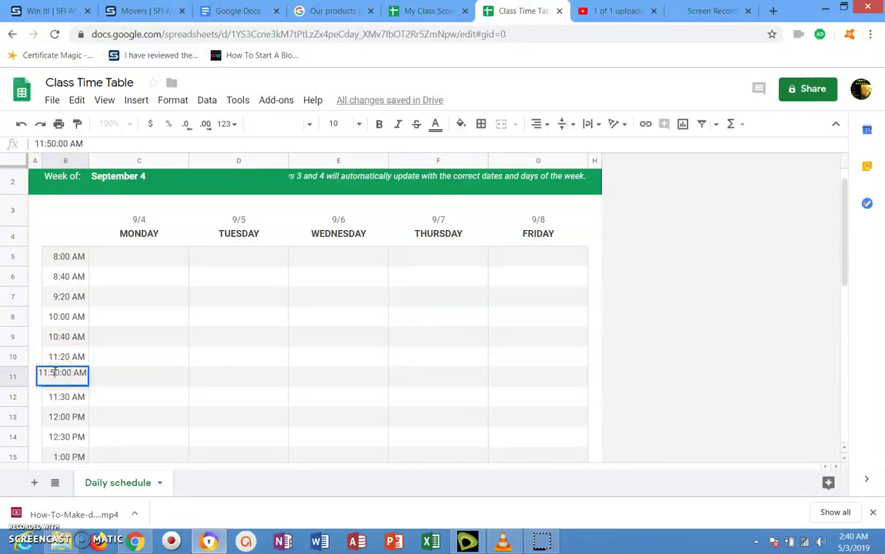
Change the time slot in B12 to 12:30 PM, replacing AM with PM.
{"action": "left_click", "coordinate": [64, 399]}
{"action": "double_click", "coordinate": [63, 397]}
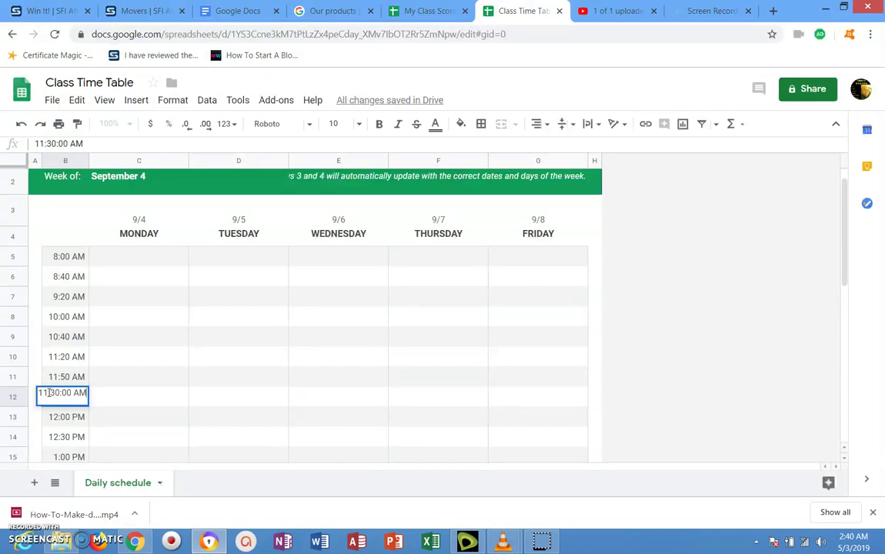
{"action": "left_click", "coordinate": [48, 392]}
{"action": "key", "text": "BackSpace"}
{"action": "type", "text": "2"}
{"action": "left_click", "coordinate": [79, 393]}
{"action": "key", "text": "BackSpace"}
{"action": "type", "text": "p"}
{"action": "key", "text": "BackSpace"}
{"action": "type", "text": "P"}
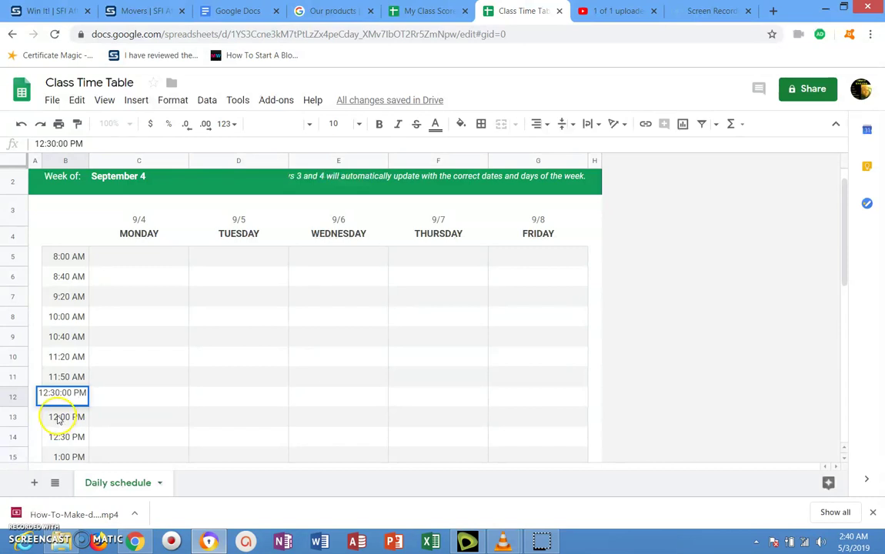
Change the time slots in B13 and B14 to 1:10 PM and 1:50 PM.
{"action": "double_click", "coordinate": [59, 417]}
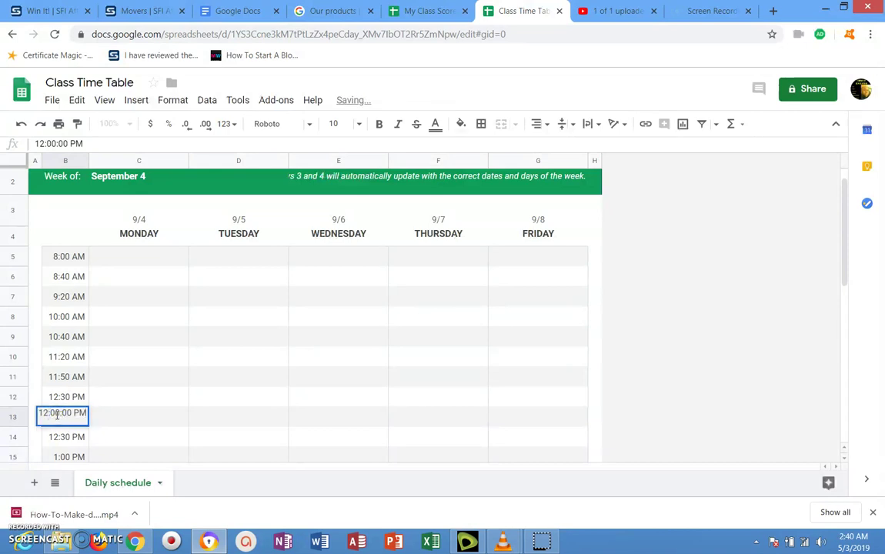
{"action": "key", "text": "BackSpace"}
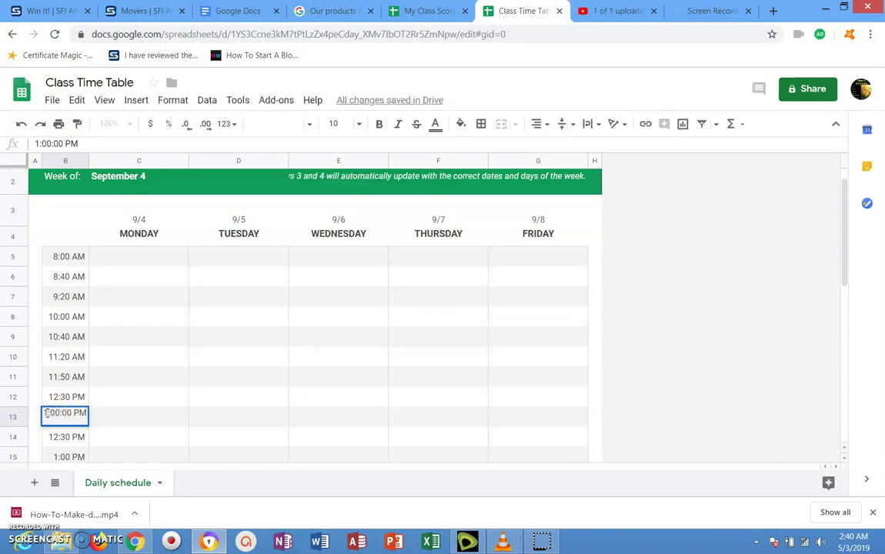
{"action": "left_click", "coordinate": [54, 413]}
{"action": "key", "text": "BackSpace"}
{"action": "type", "text": "1"}
{"action": "left_click", "coordinate": [62, 438]}
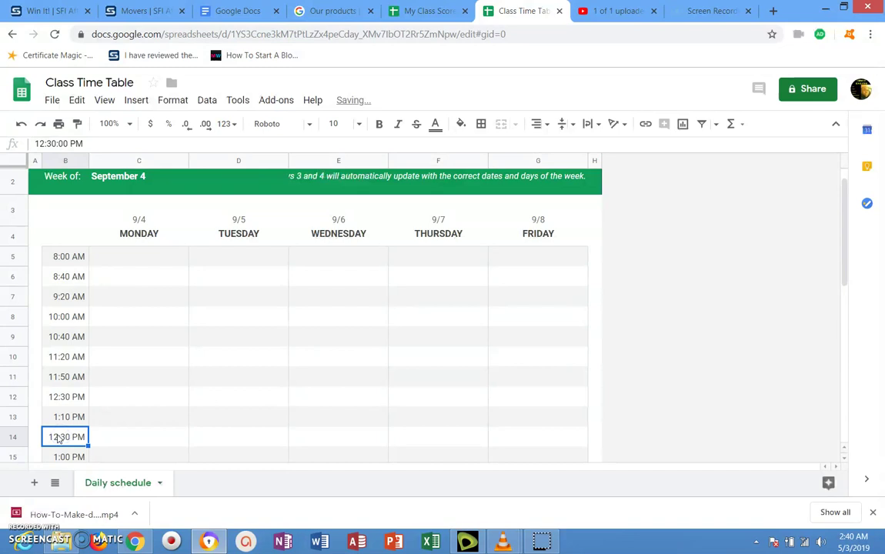
{"action": "double_click", "coordinate": [58, 436]}
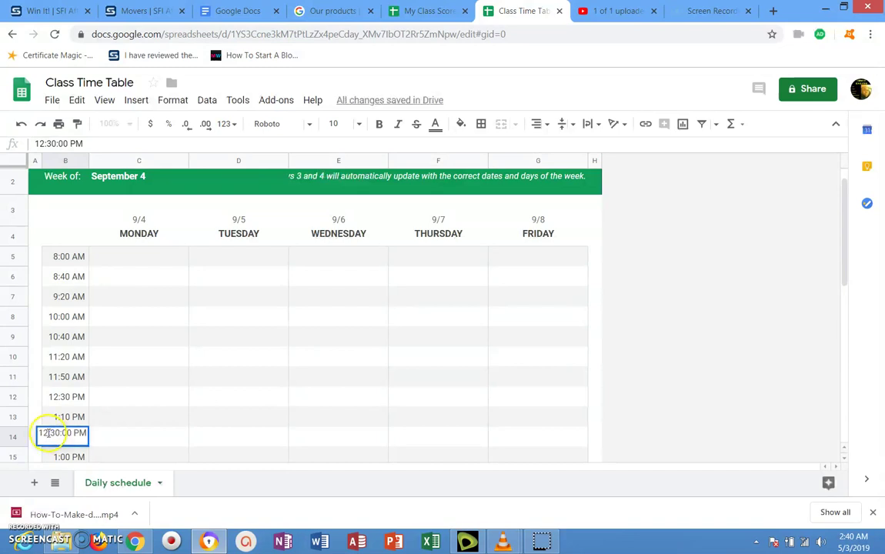
{"action": "key", "text": "BackSpace"}
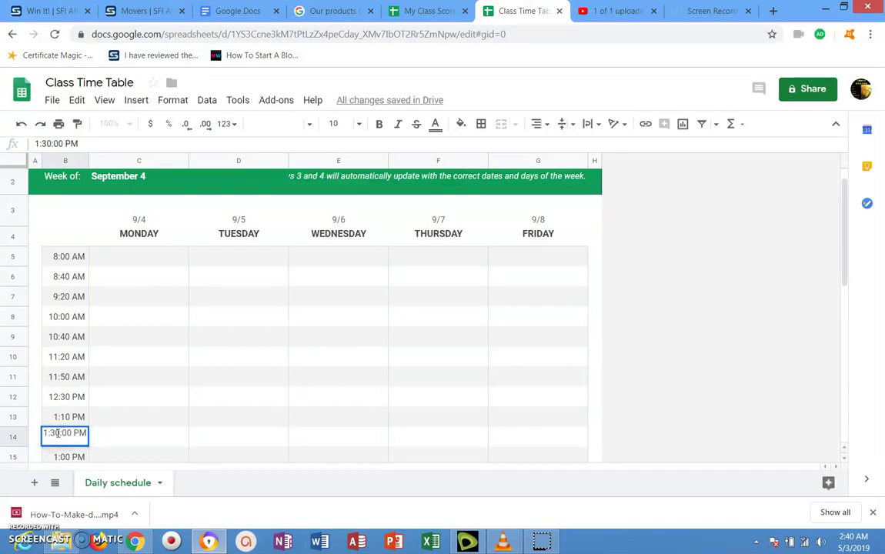
{"action": "key", "text": "BackSpace"}
{"action": "type", "text": "5"}
Change the time slot in B15 to 2:30 PM and commit the entry.
{"action": "double_click", "coordinate": [75, 457]}
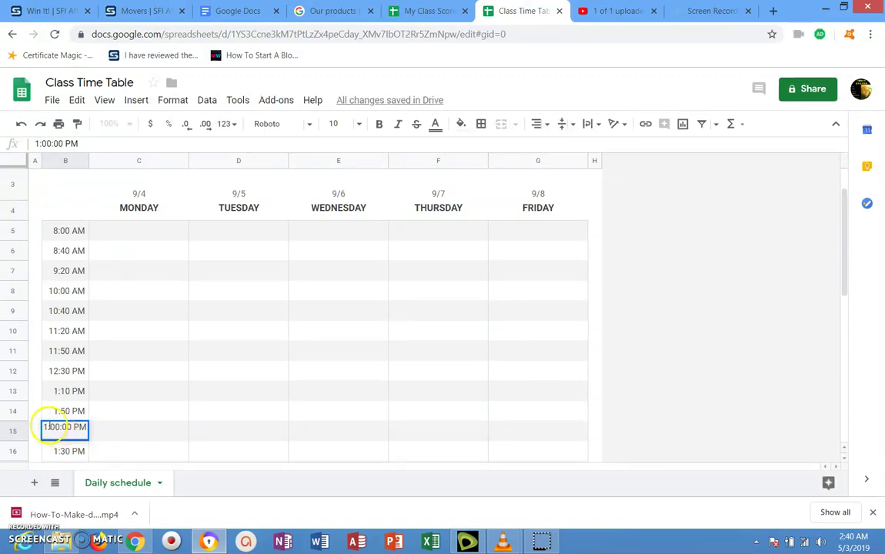
{"action": "left_click", "coordinate": [47, 425]}
{"action": "key", "text": "BackSpace"}
{"action": "type", "text": "2"}
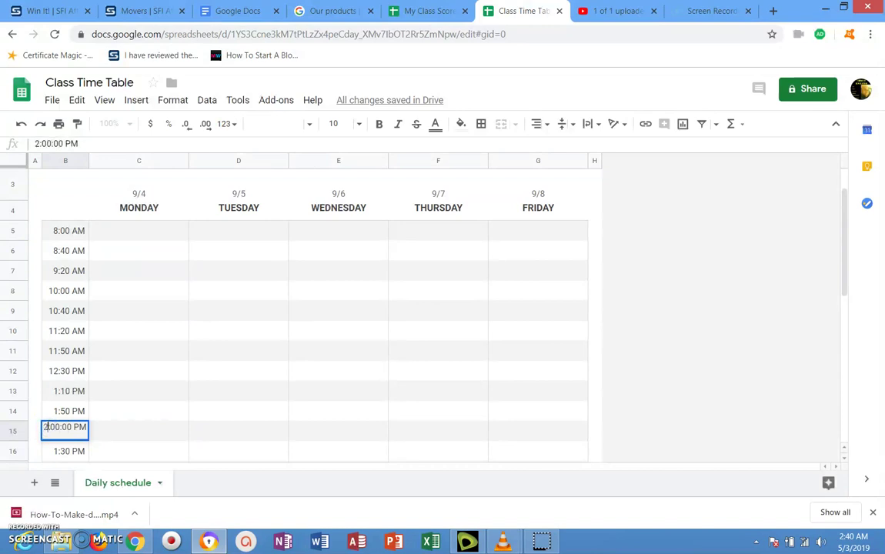
{"action": "left_click", "coordinate": [54, 428]}
{"action": "key", "text": "BackSpace"}
{"action": "type", "text": "3"}
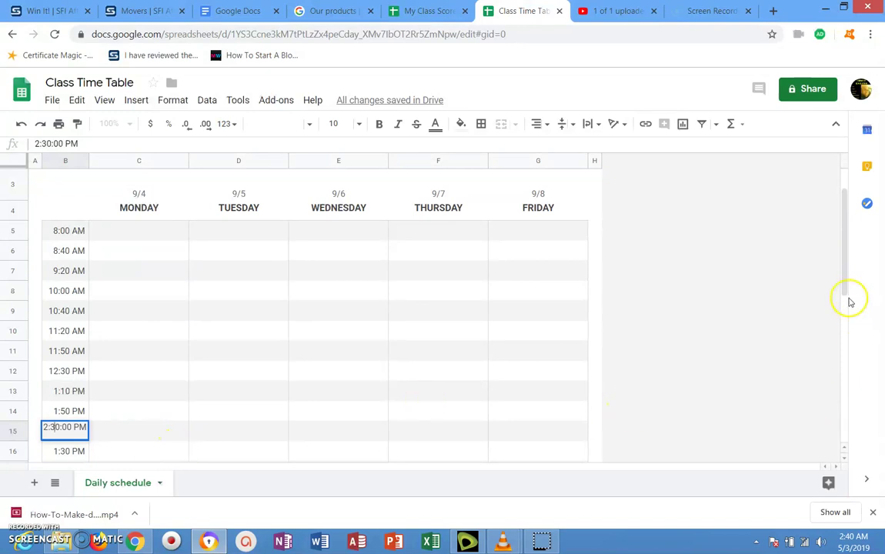
{"action": "left_click_drag", "start_coordinate": [845, 286], "coordinate": [844, 300]}
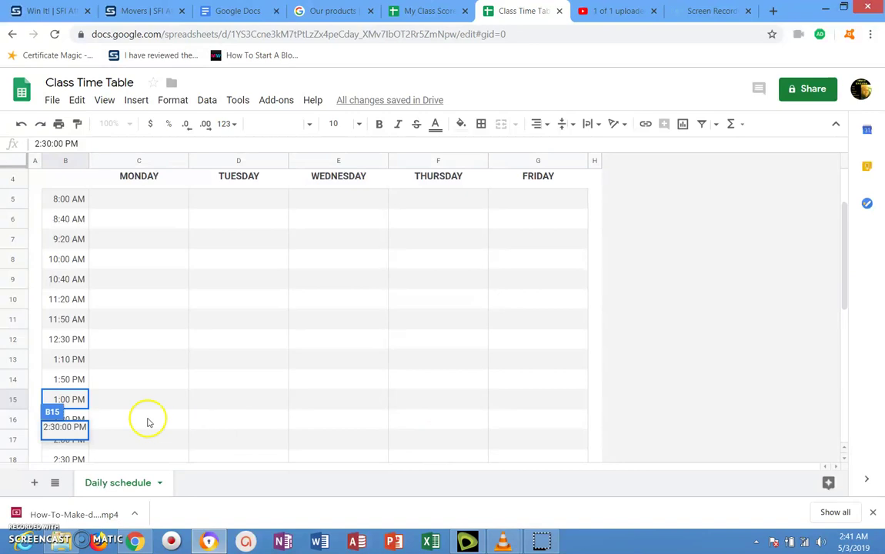
{"action": "left_click", "coordinate": [127, 379]}
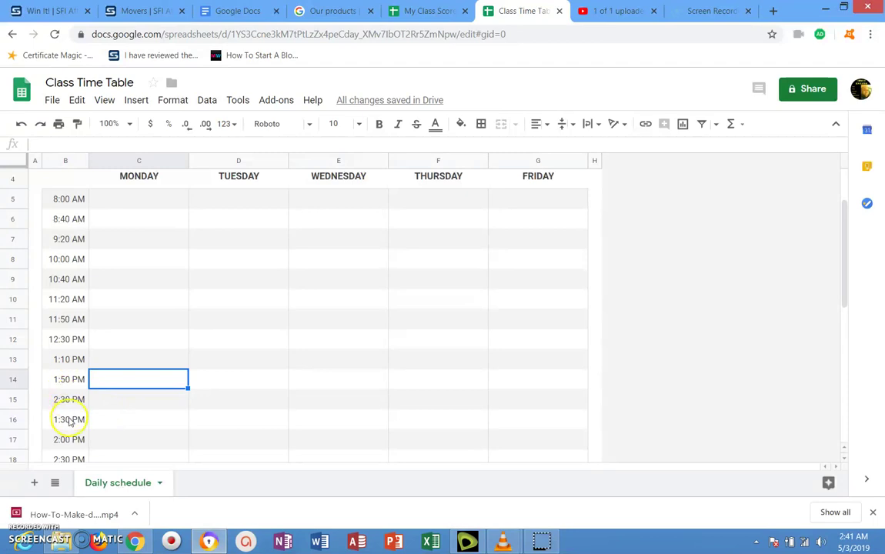
Delete the surplus 1:30 PM row directly below the 2:30 PM slot in row 15.
{"action": "left_click", "coordinate": [68, 419]}
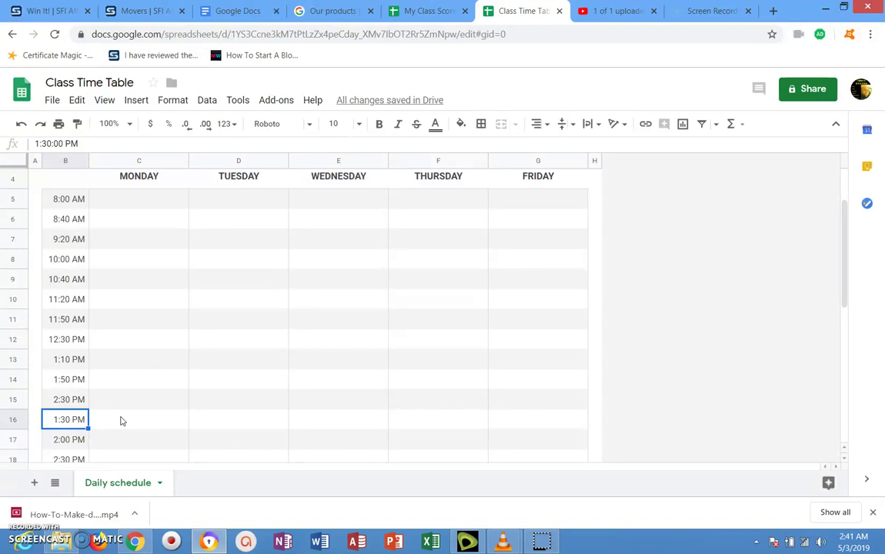
{"action": "left_click", "coordinate": [120, 419]}
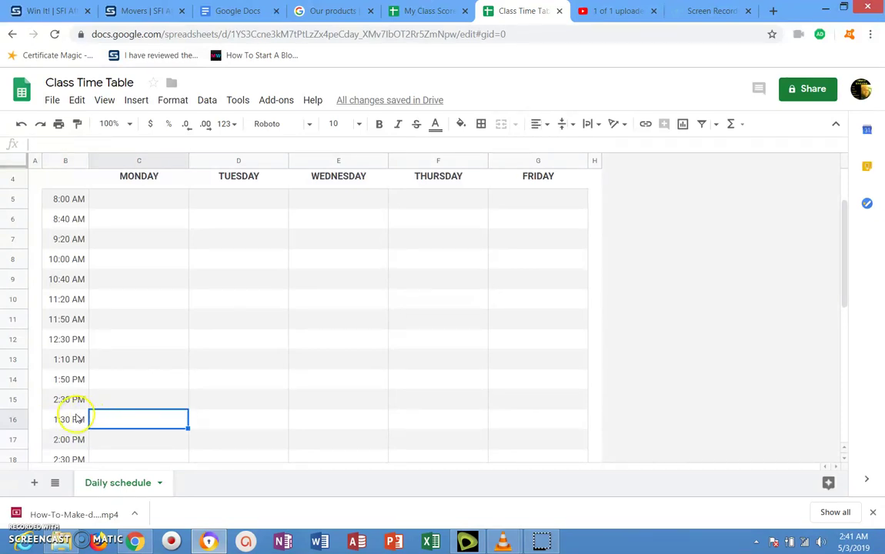
{"action": "left_click", "coordinate": [76, 417]}
{"action": "right_click", "coordinate": [76, 418]}
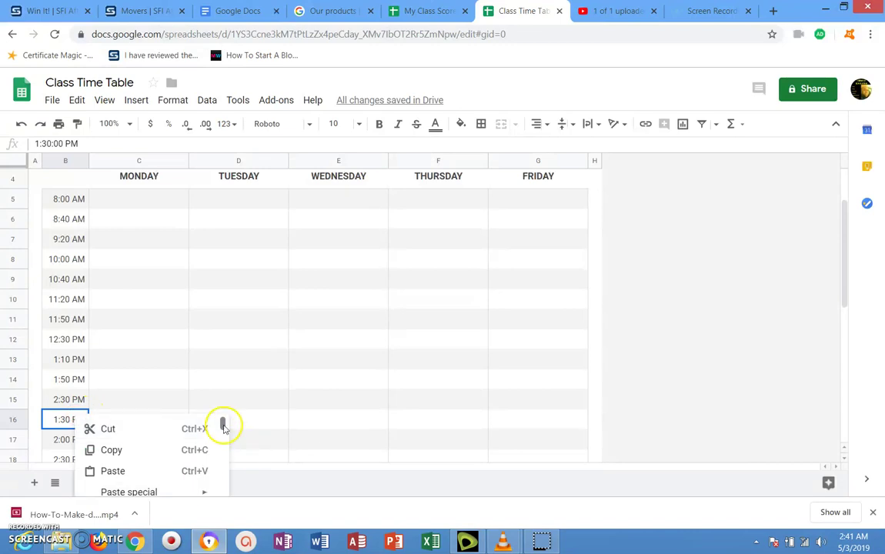
{"action": "left_click_drag", "start_coordinate": [223, 426], "coordinate": [222, 455]}
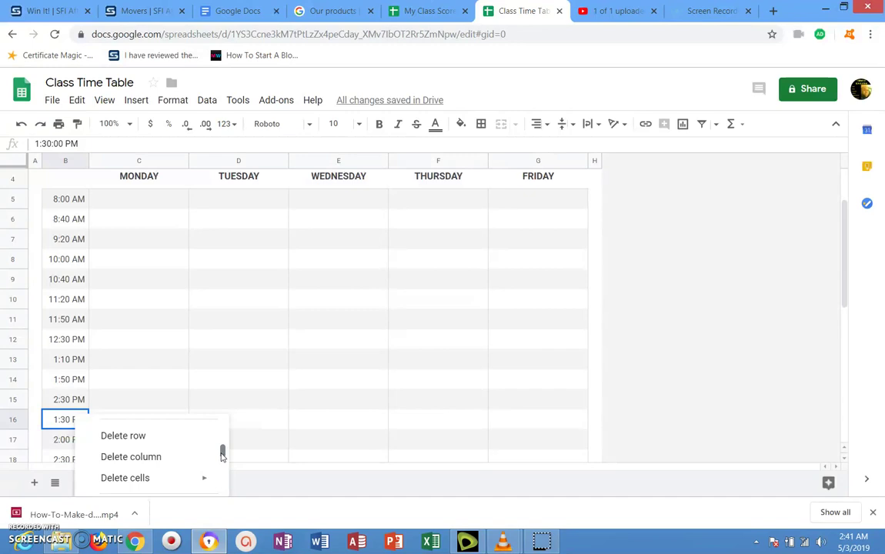
{"action": "left_click", "coordinate": [112, 436]}
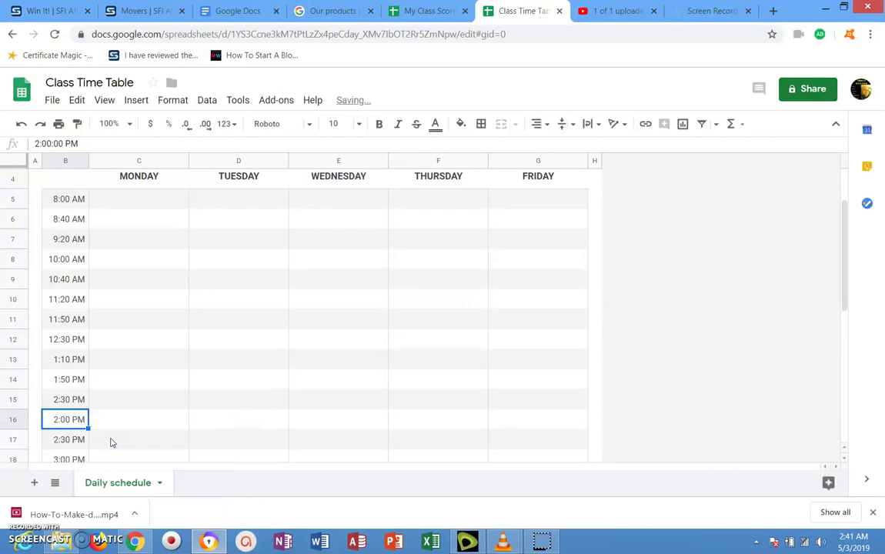
Delete rows 16 to 25, removing the leftover time slots from 2:00 PM through 6:30 PM.
{"action": "left_click_drag", "start_coordinate": [845, 295], "coordinate": [843, 343]}
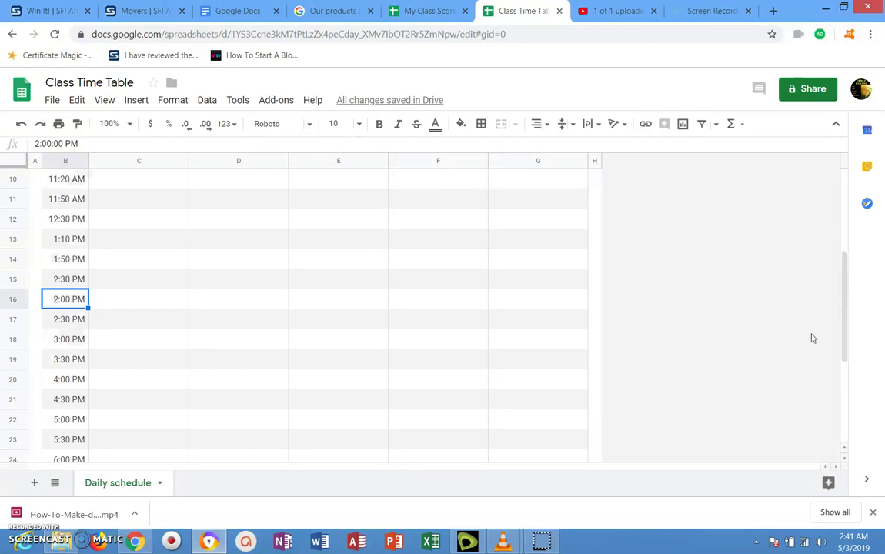
{"action": "left_click", "coordinate": [69, 299]}
{"action": "left_click_drag", "start_coordinate": [70, 300], "coordinate": [170, 340]}
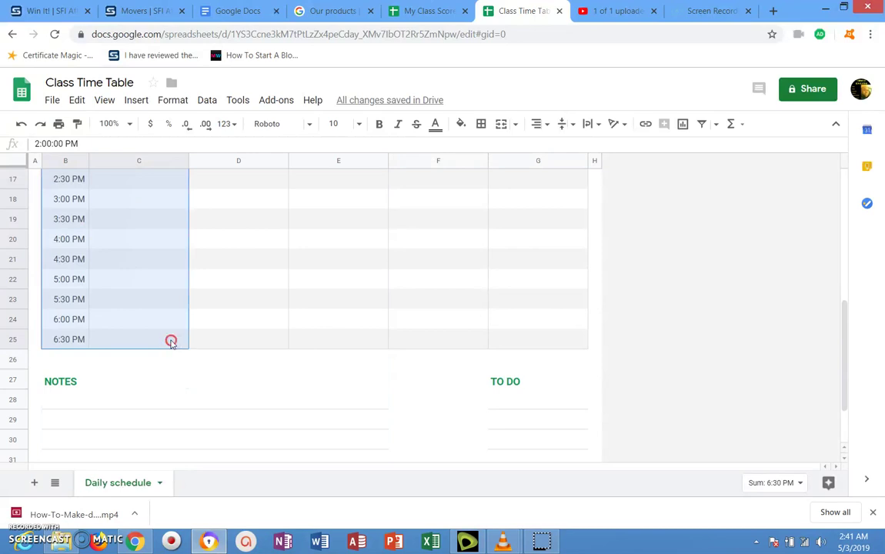
{"action": "right_click", "coordinate": [171, 341]}
{"action": "mouse_move", "coordinate": [286, 423]}
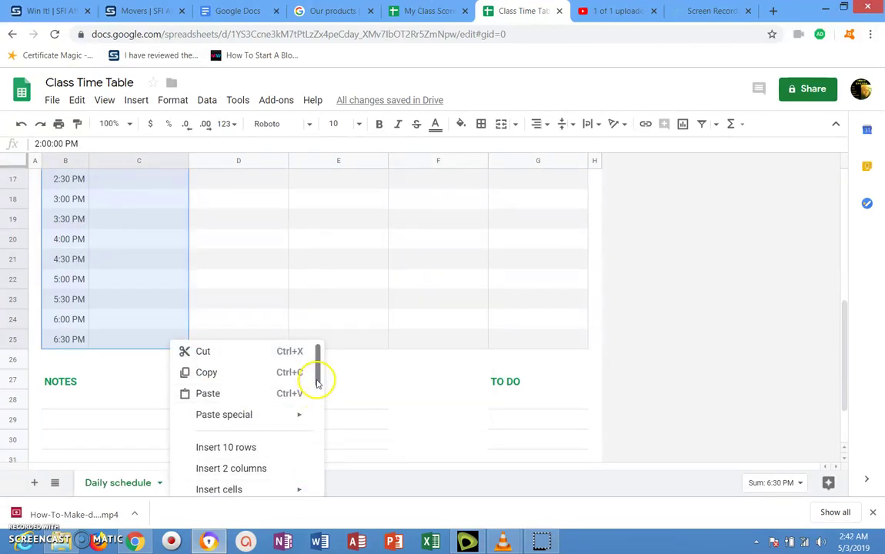
{"action": "left_click_drag", "start_coordinate": [317, 382], "coordinate": [318, 405]}
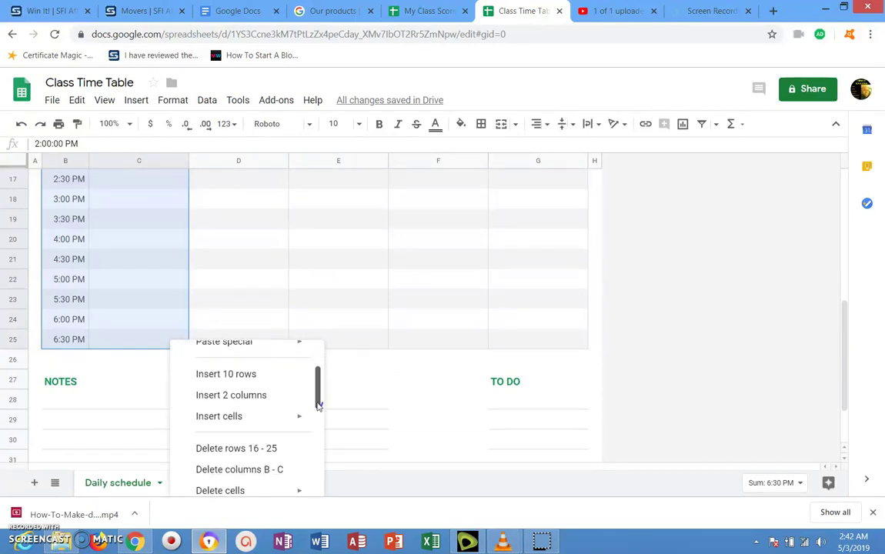
{"action": "left_click_drag", "start_coordinate": [318, 405], "coordinate": [318, 408]}
{"action": "left_click", "coordinate": [243, 433]}
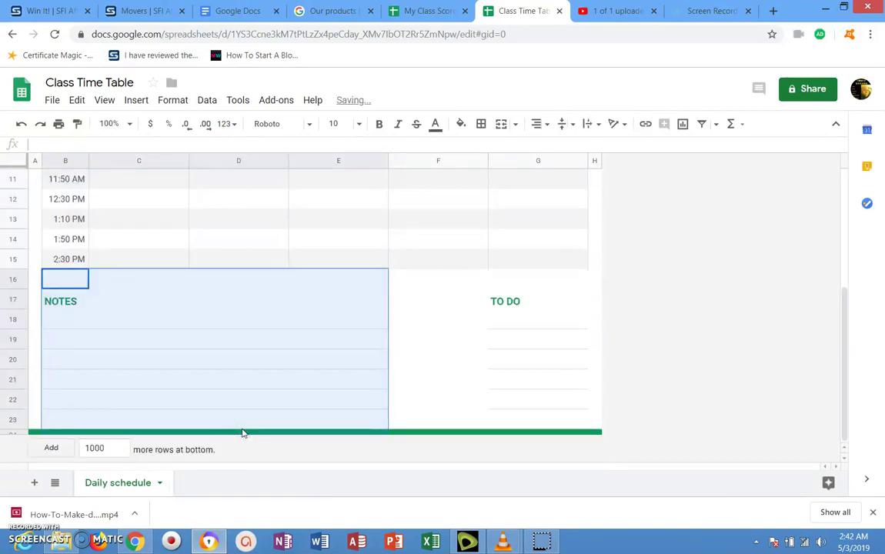
Enter English as the Monday 8:00 AM class in C5.
{"action": "left_click_drag", "start_coordinate": [843, 294], "coordinate": [844, 209]}
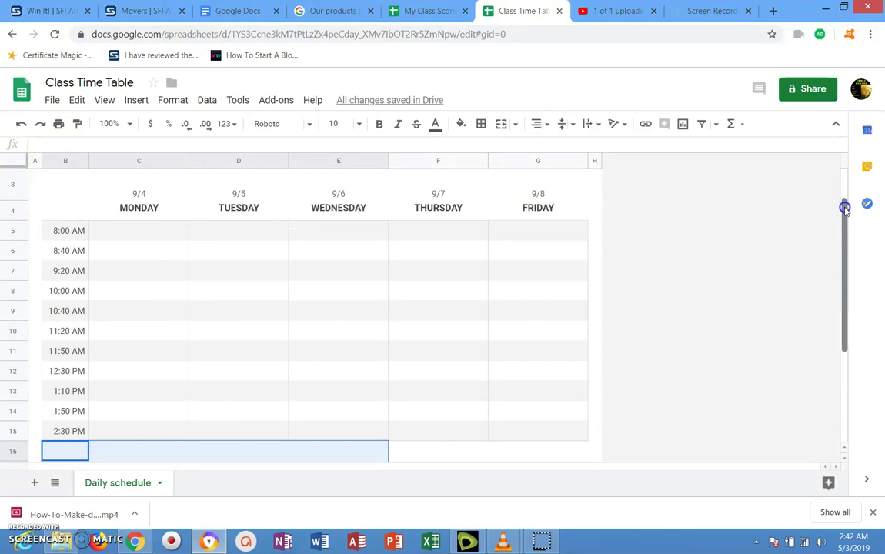
{"action": "left_click", "coordinate": [122, 231]}
{"action": "left_click", "coordinate": [121, 231]}
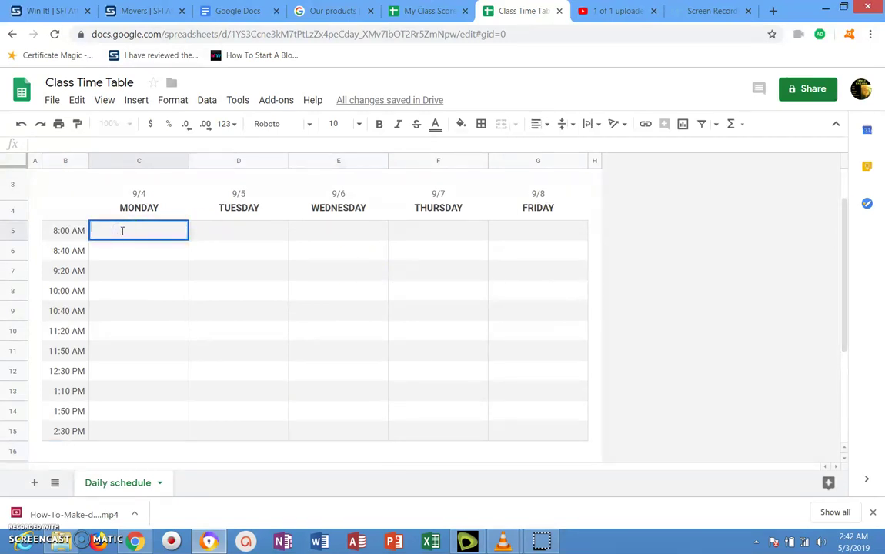
{"action": "type", "text": "e"}
{"action": "type", "text": "E"}
{"action": "type", "text": "ng"}
{"action": "type", "text": "lish"}
Fill the 8:00 AM row with Basic Science for Tuesday in D5 and Maths for Wednesday in E5.
{"action": "left_click", "coordinate": [243, 235]}
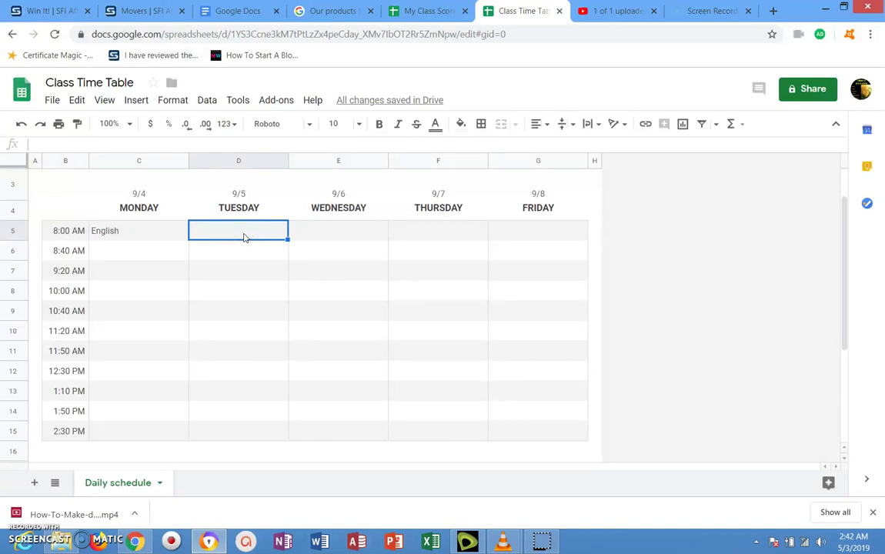
{"action": "type", "text": "Bas"}
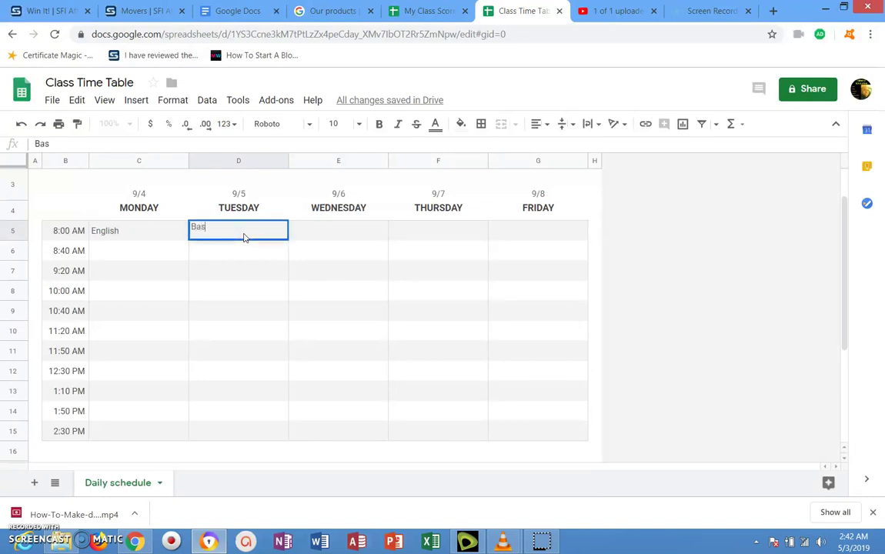
{"action": "type", "text": "ic Science"}
{"action": "key", "text": "Tab"}
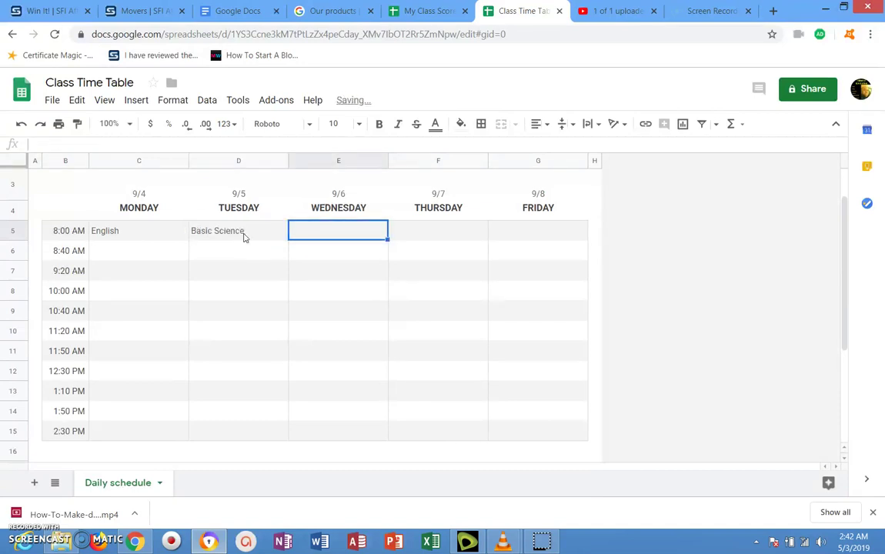
{"action": "type", "text": "Maths"}
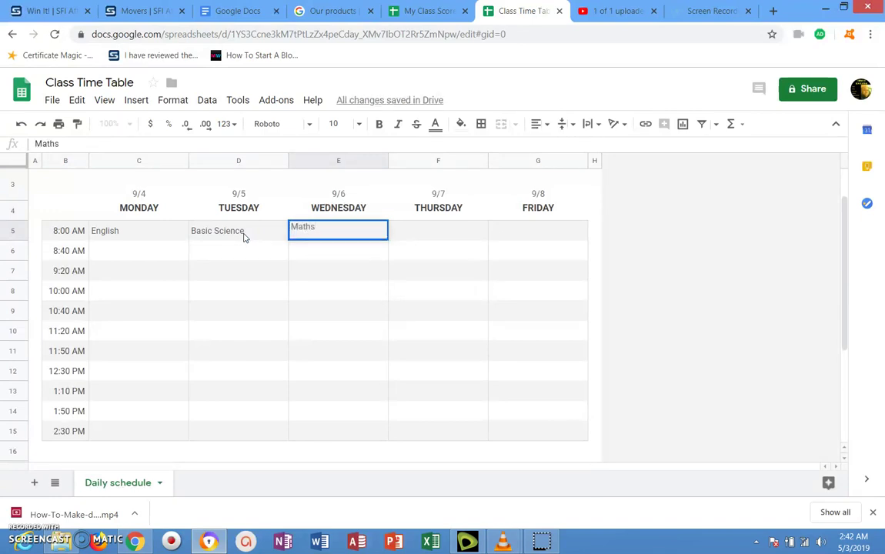
{"action": "key", "text": "Tab"}
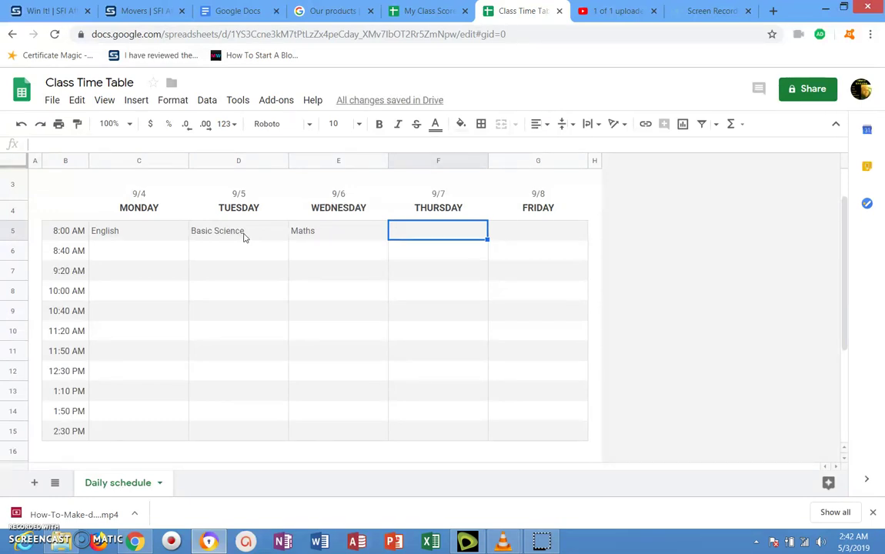
Complete the 8:00 AM row with Maths for Thursday in F5 and English for Friday in G5.
{"action": "type", "text": "Maths"}
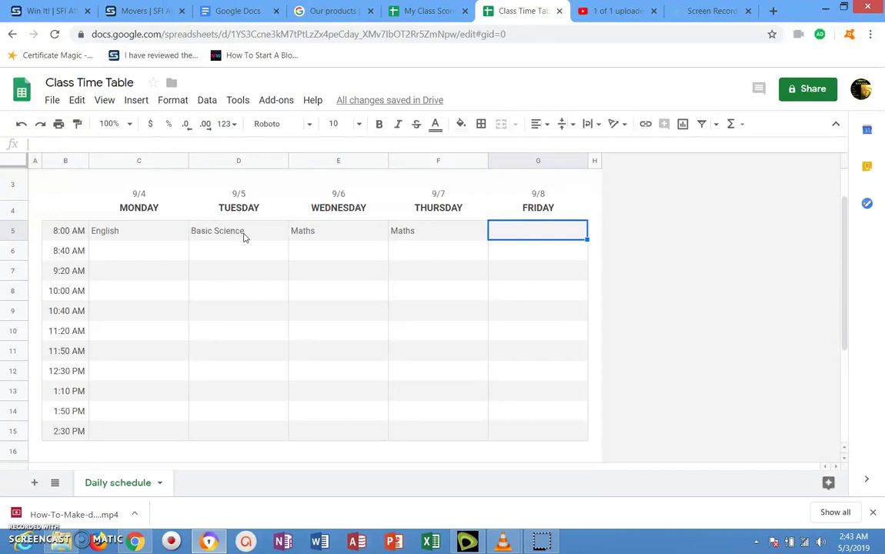
{"action": "type", "text": "English"}
{"action": "left_click", "coordinate": [113, 250]}
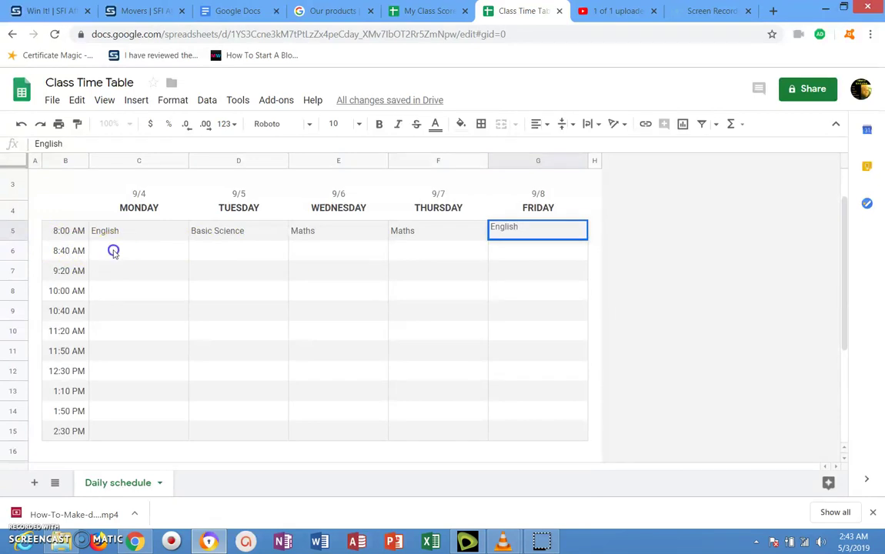
{"action": "left_click", "coordinate": [220, 251]}
{"action": "left_click", "coordinate": [436, 251]}
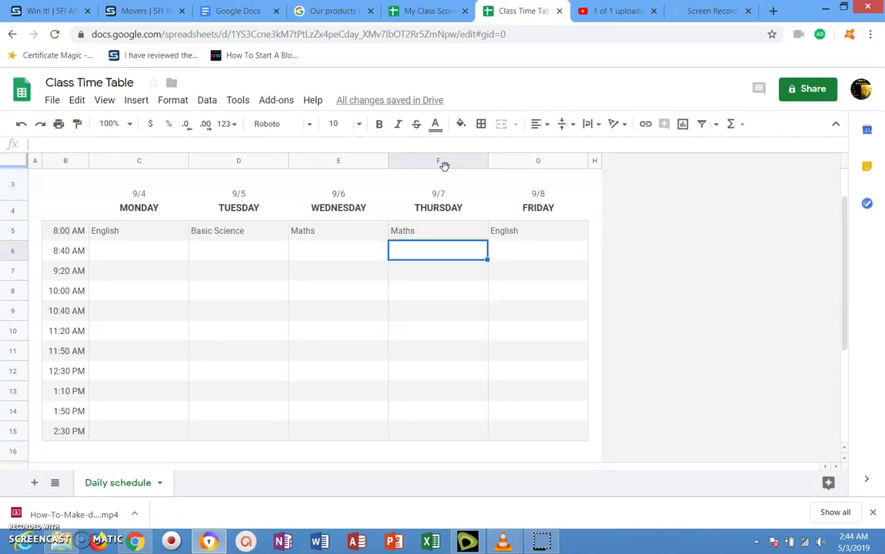
Examine the formulas behind the Monday and Tuesday dates in C3 and D3.
{"action": "left_click", "coordinate": [135, 197]}
{"action": "type", "text": "=C2"}
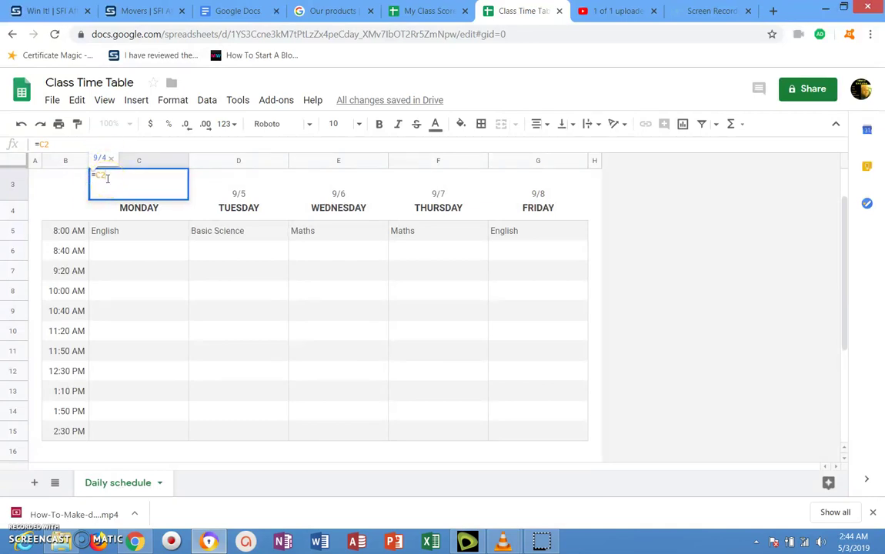
{"action": "left_click", "coordinate": [217, 192]}
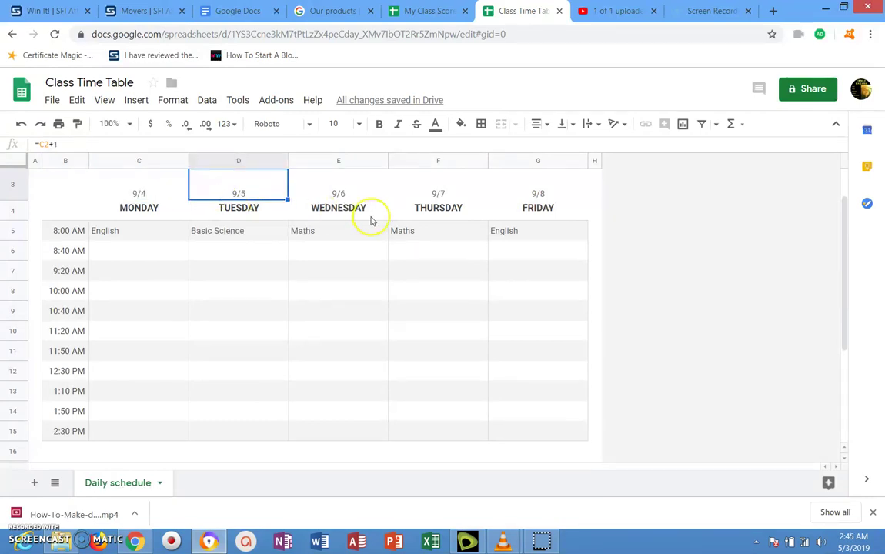